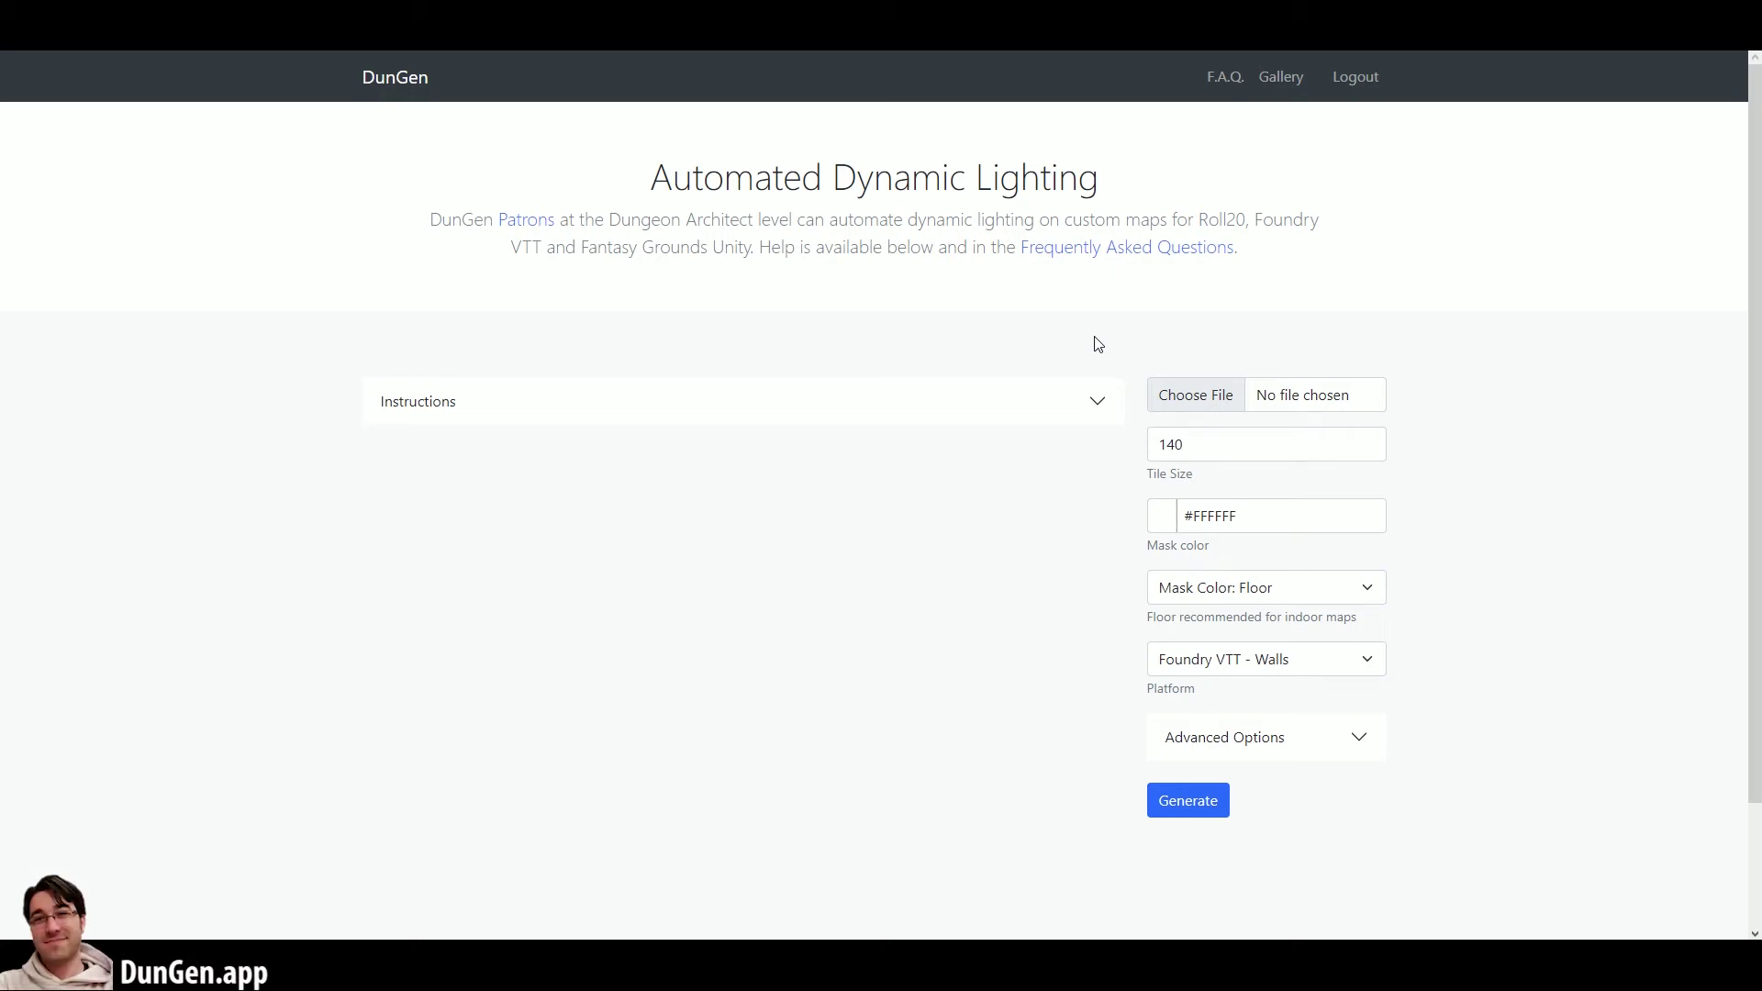
# - In DunGen, keep the mask colour on Floor and the platform on Foundry VTT - Walls
pyautogui.click(1197, 436)
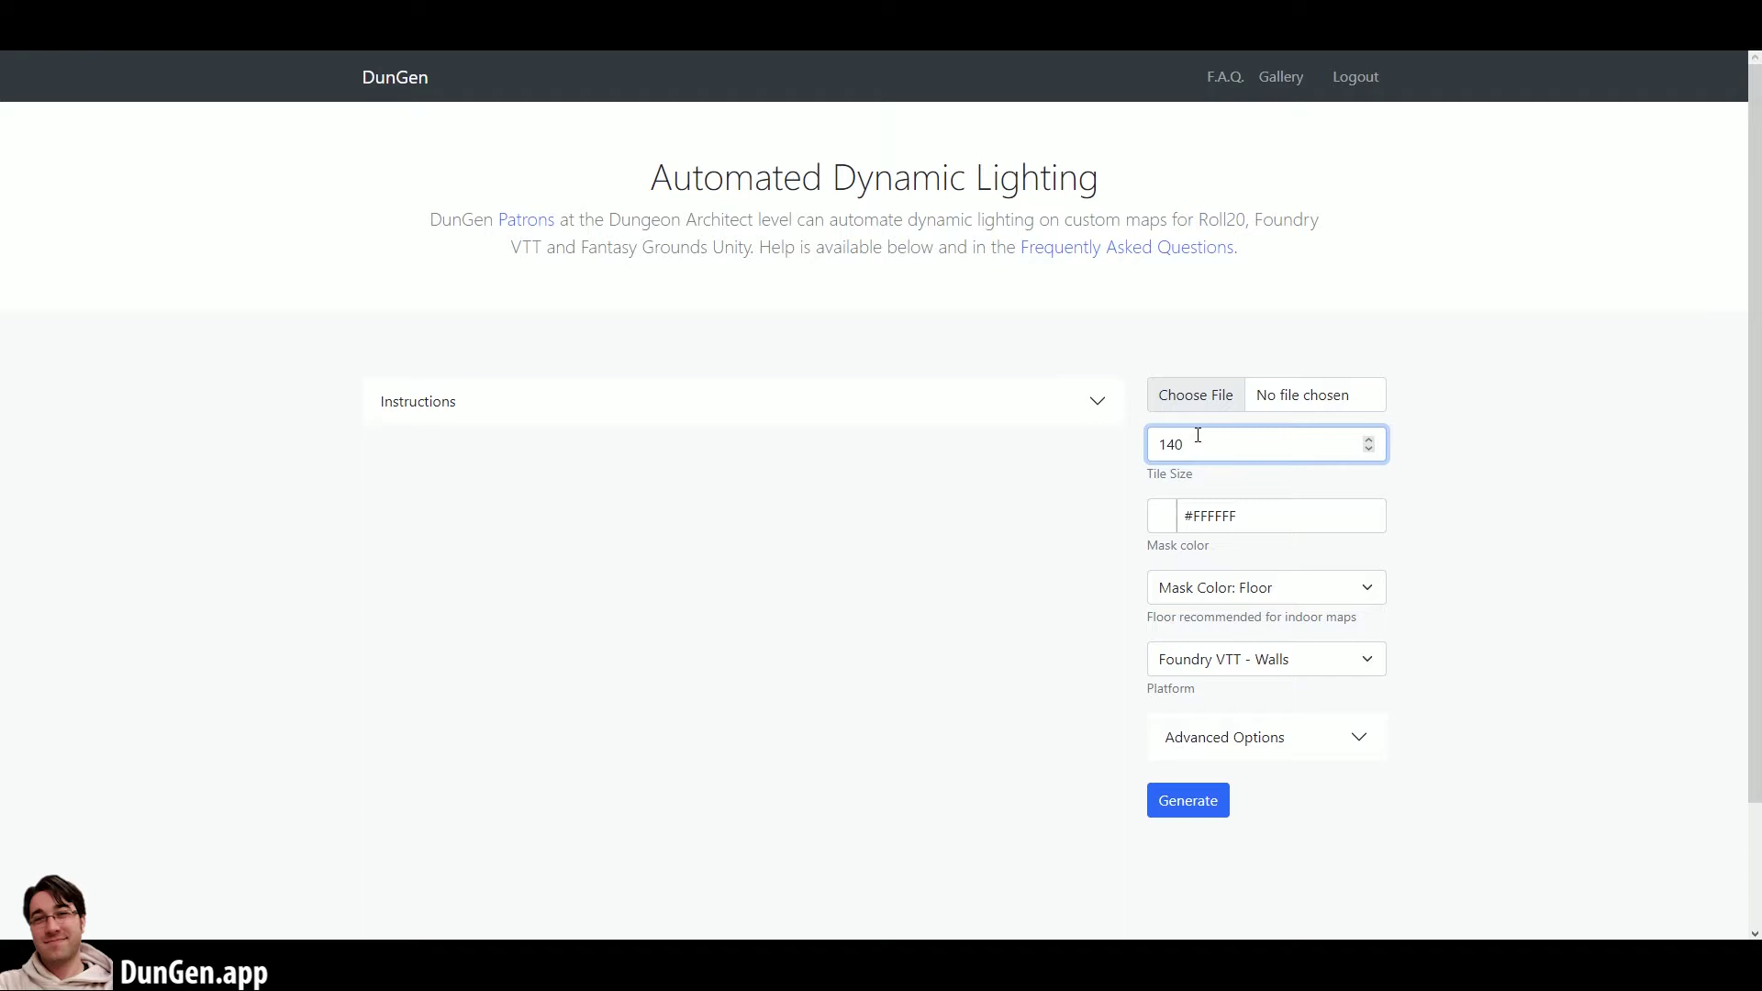
pyautogui.click(1249, 508)
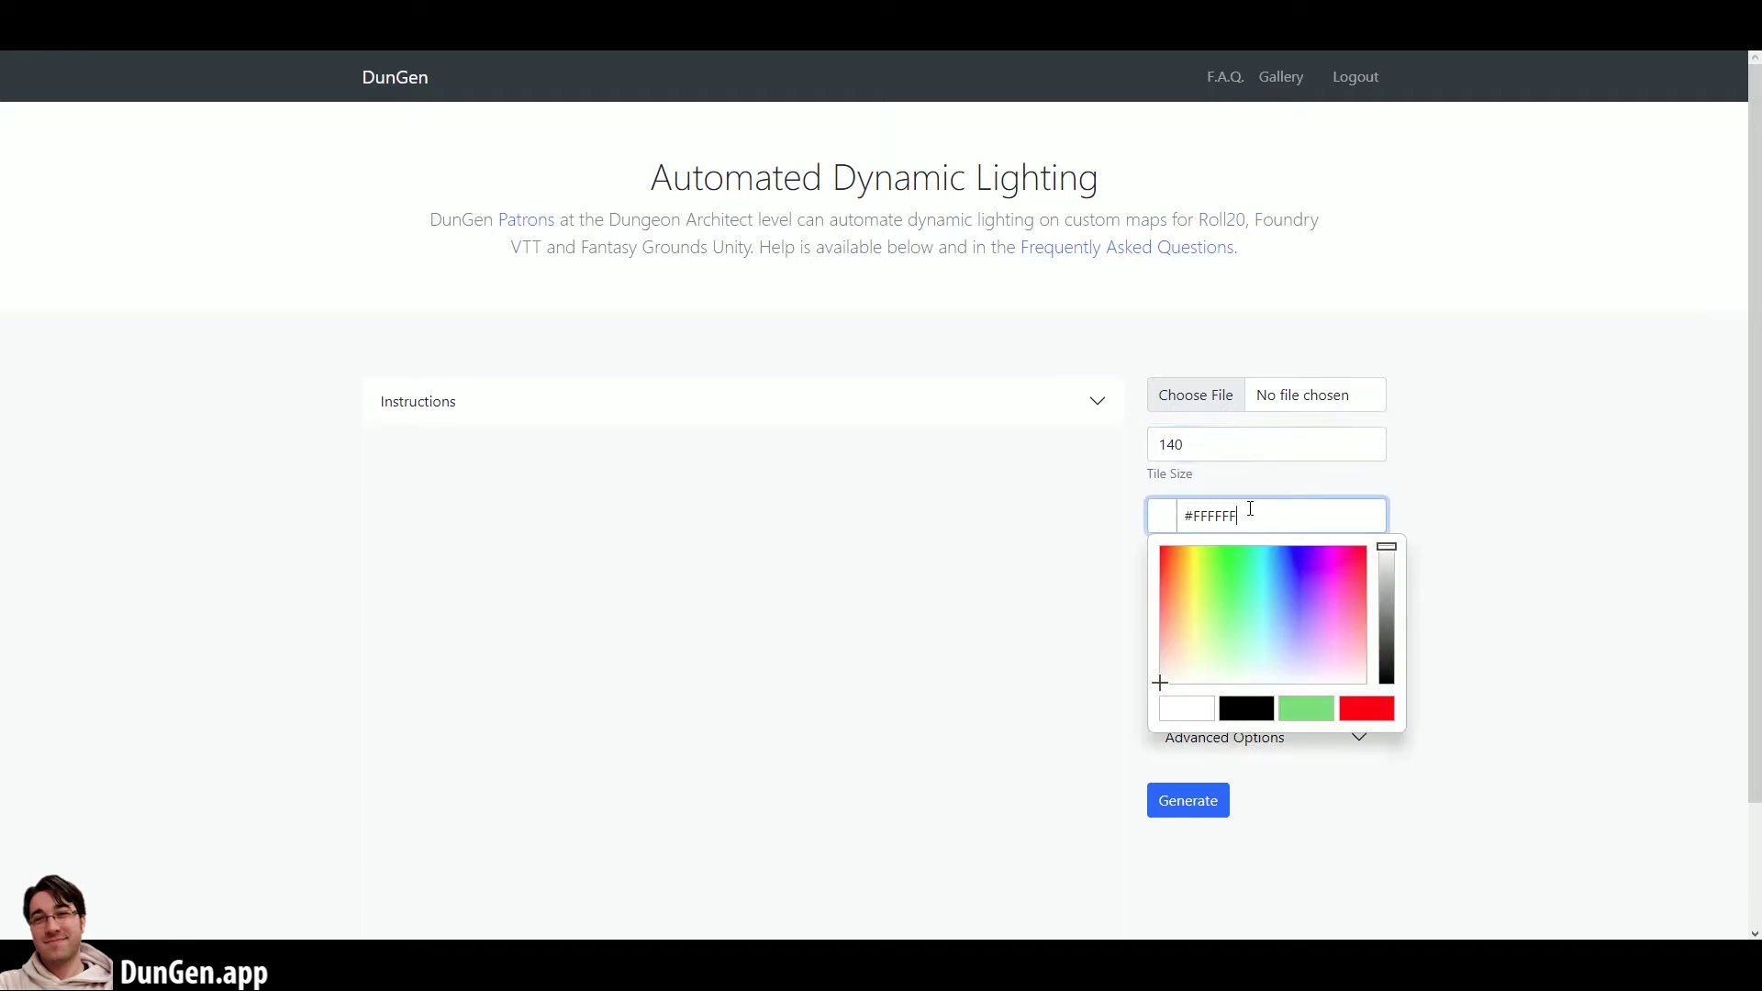
pyautogui.click(1202, 719)
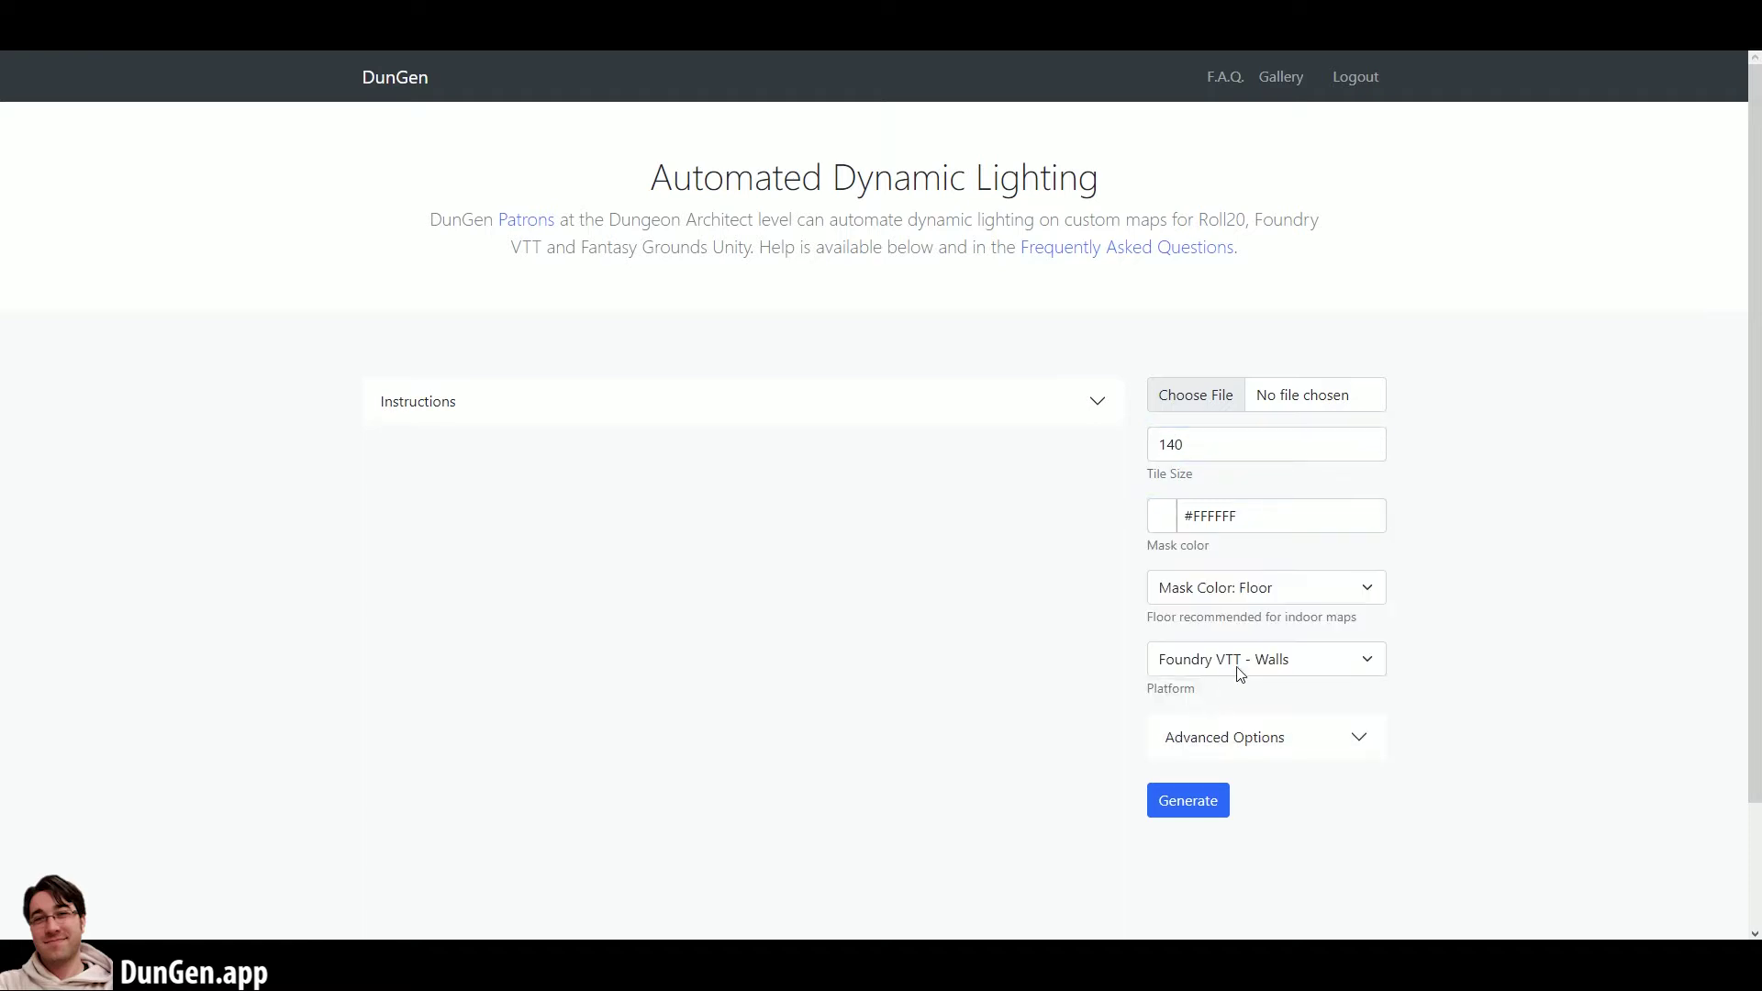
pyautogui.click(1332, 595)
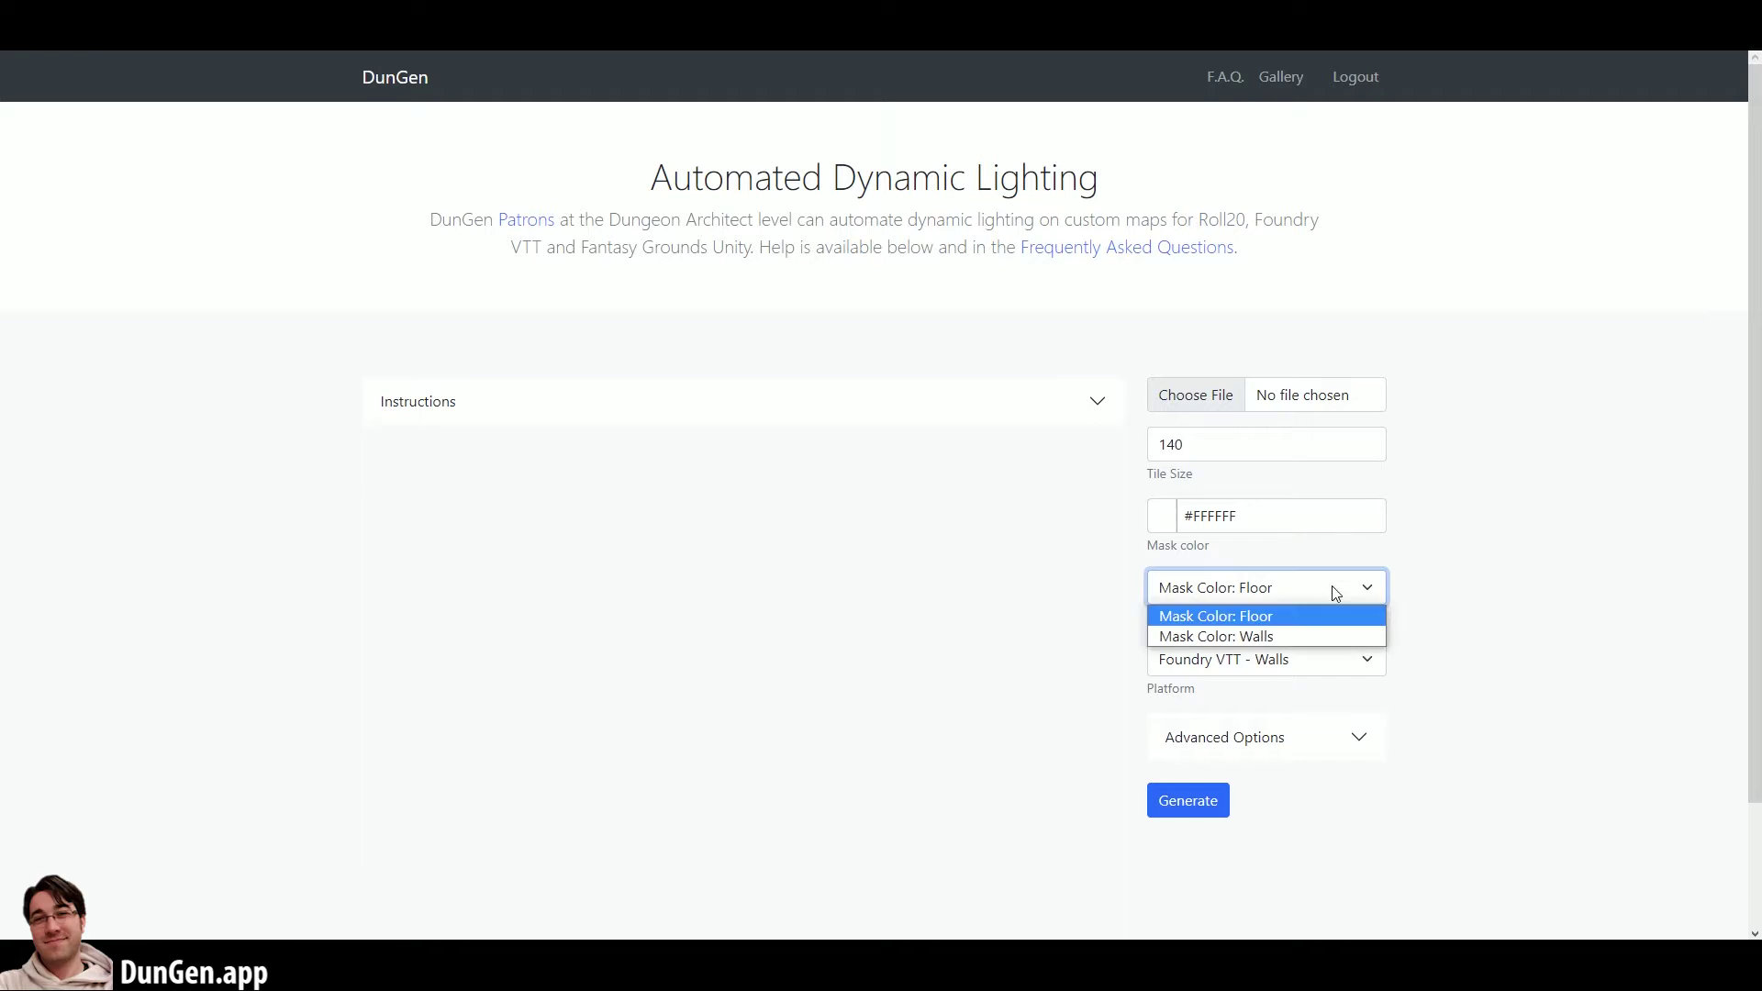
pyautogui.click(1335, 593)
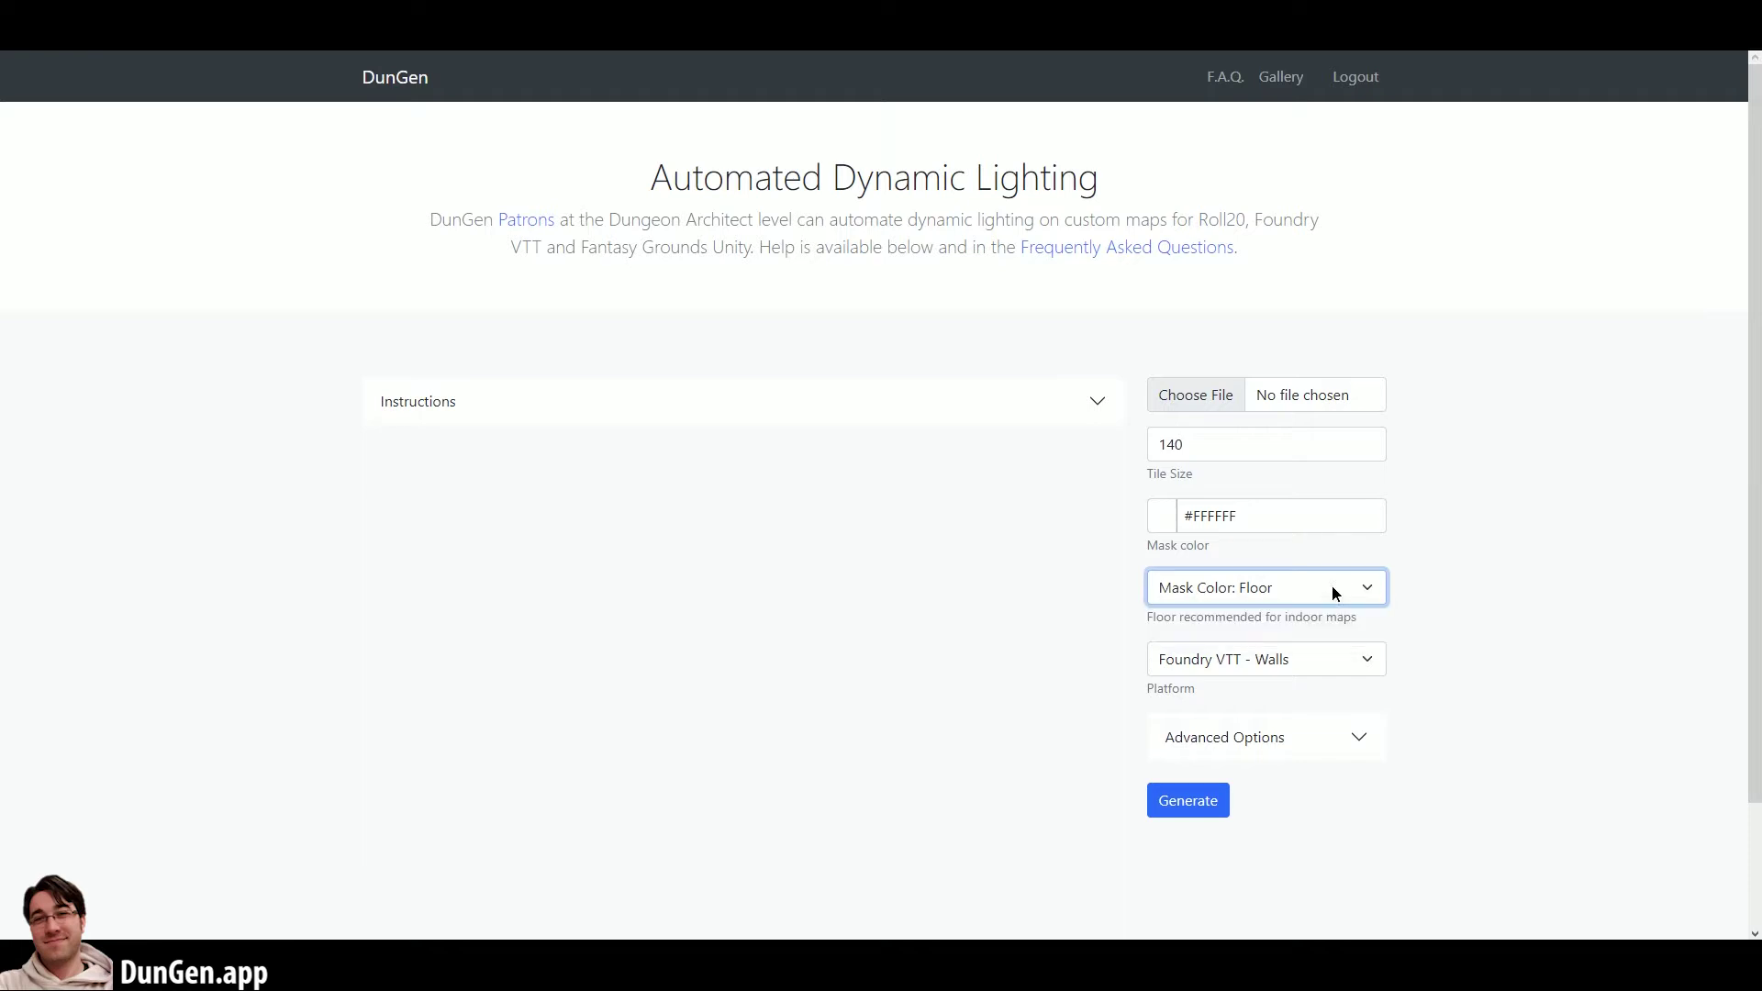
pyautogui.click(1329, 658)
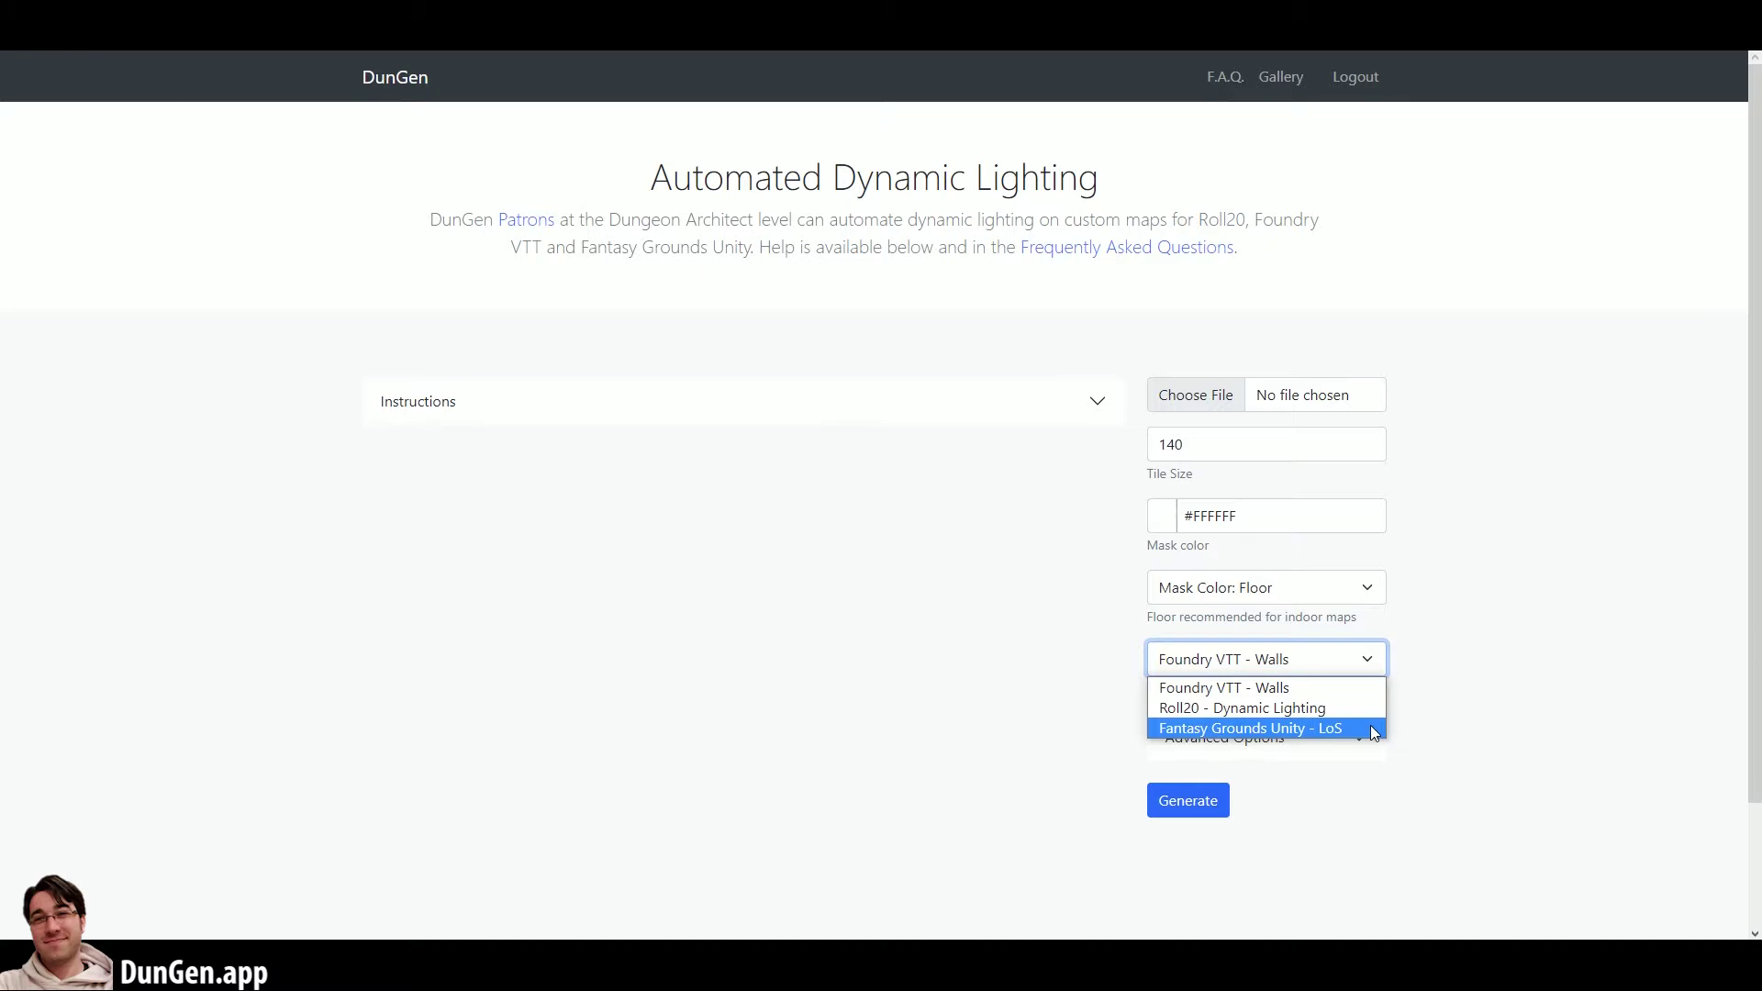
pyautogui.click(1370, 665)
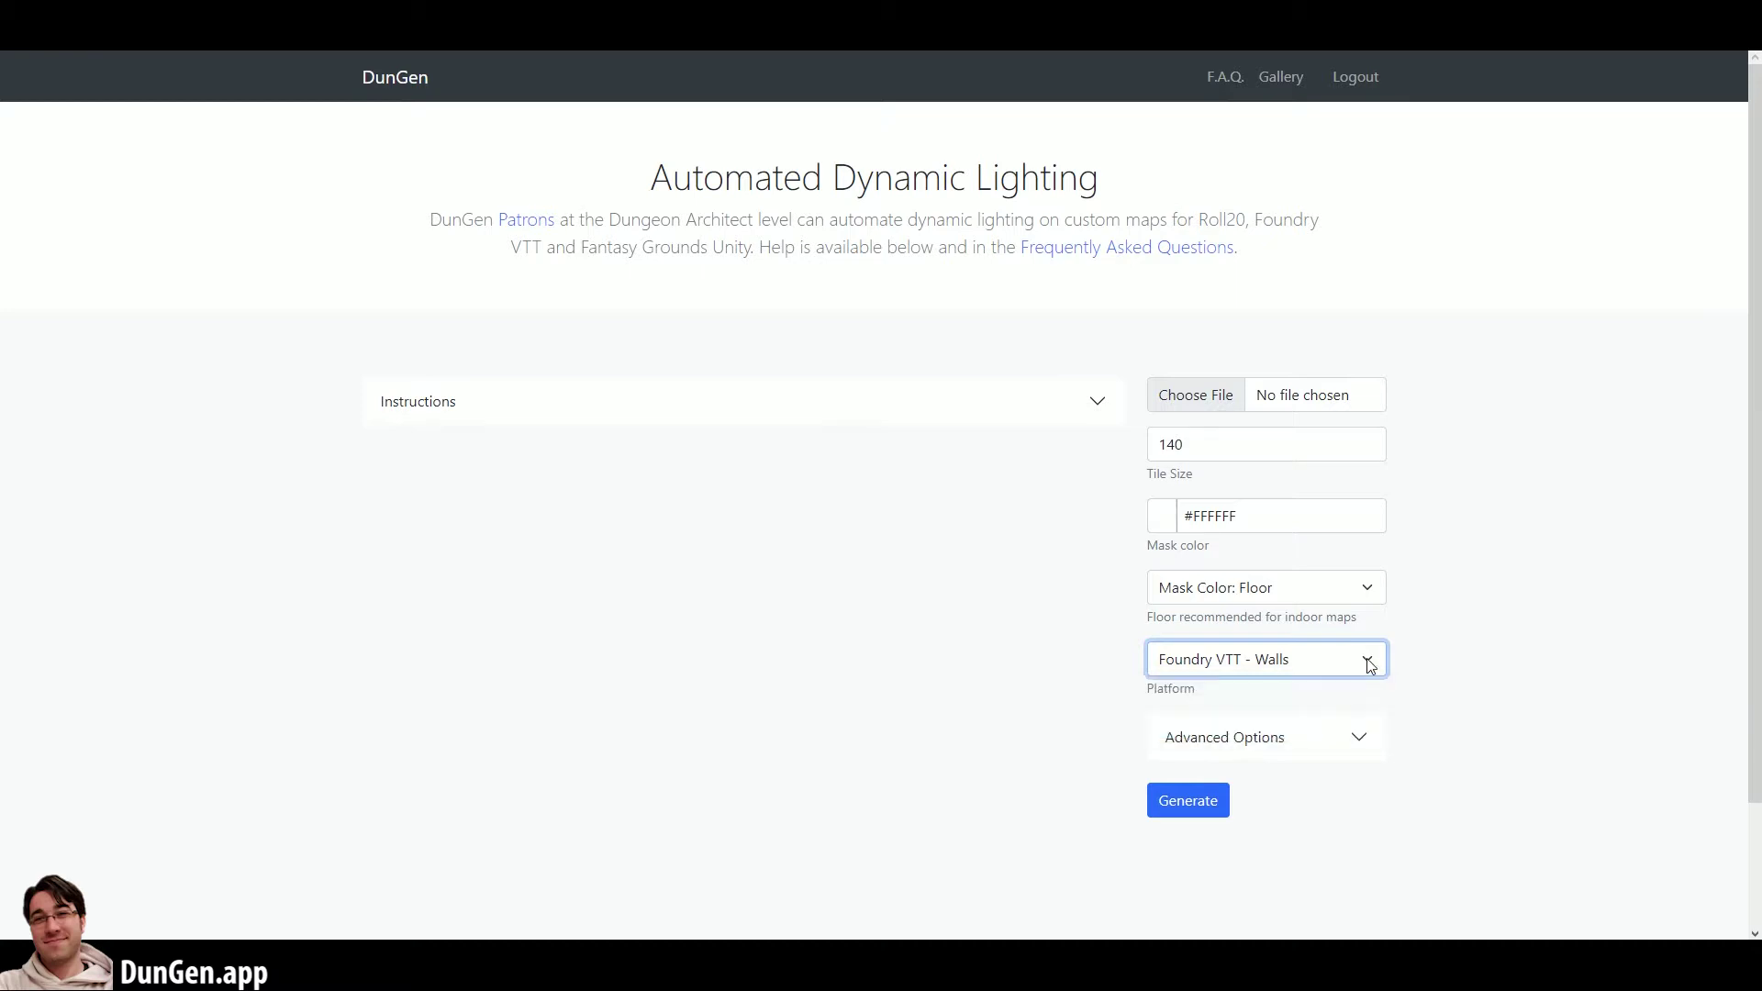
pyautogui.click(1414, 675)
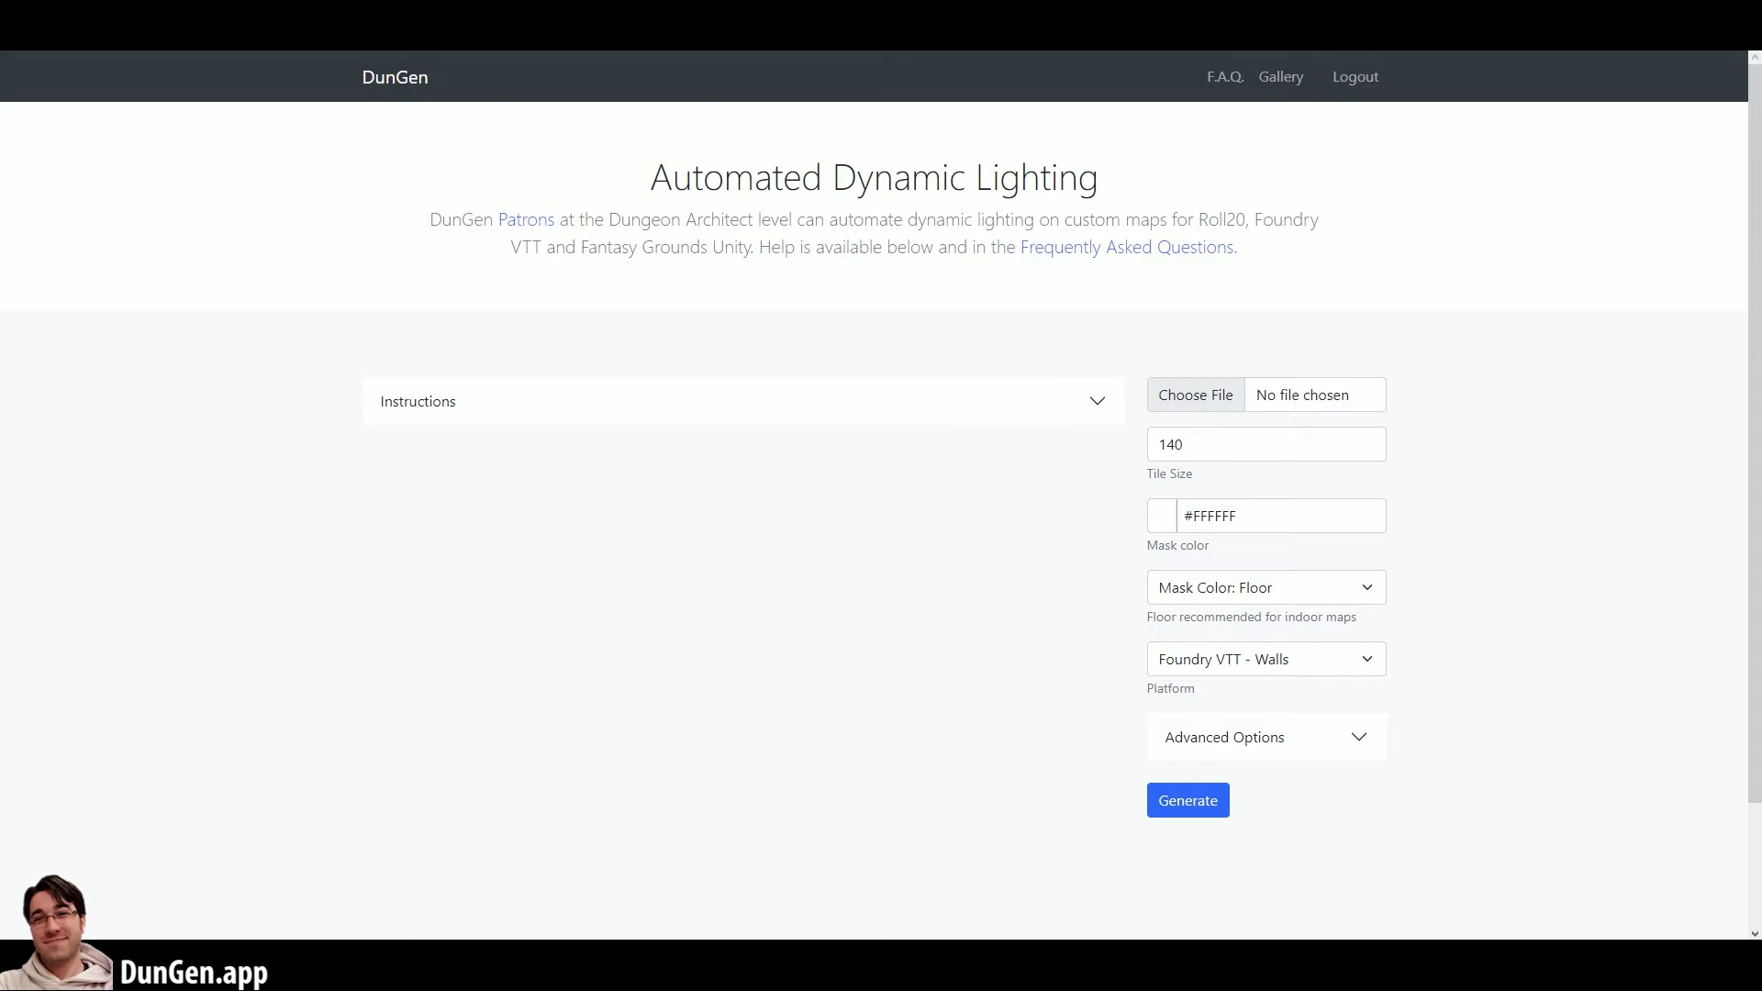
# - Open the full-colour dungeon map in Photo Viewer, zoom in, then fit it to the window
pyautogui.click(209, 960)
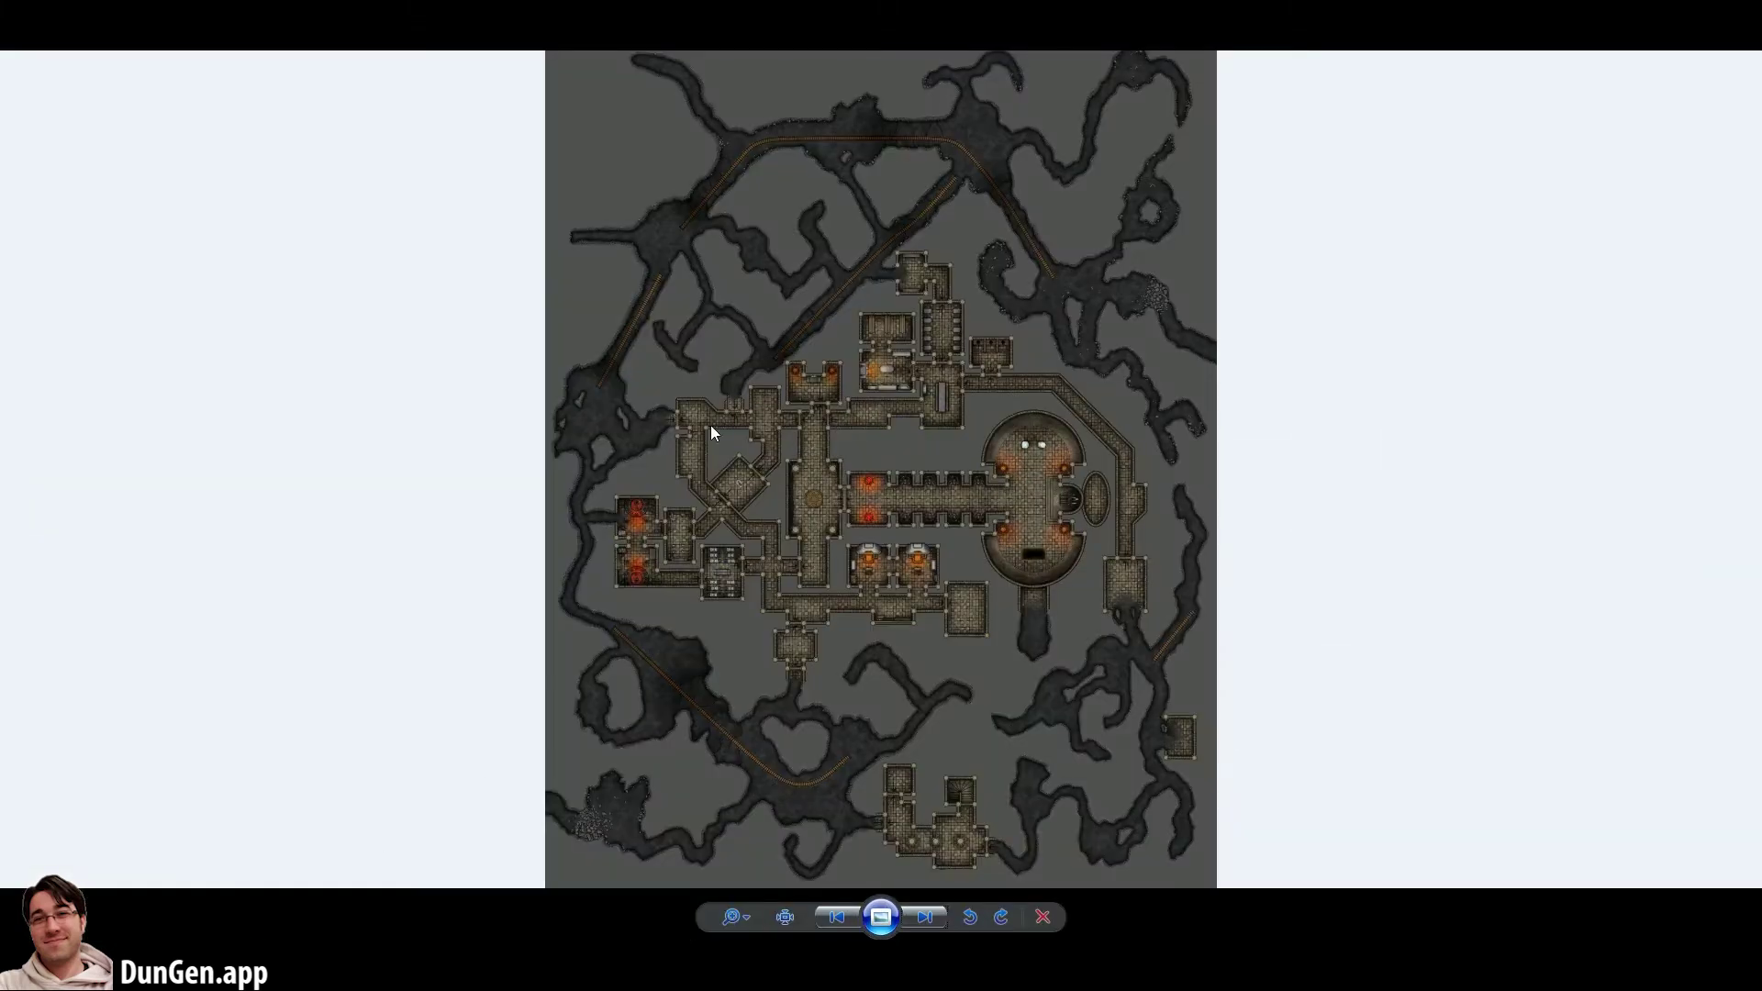
pyautogui.scroll(4, 712, 295)
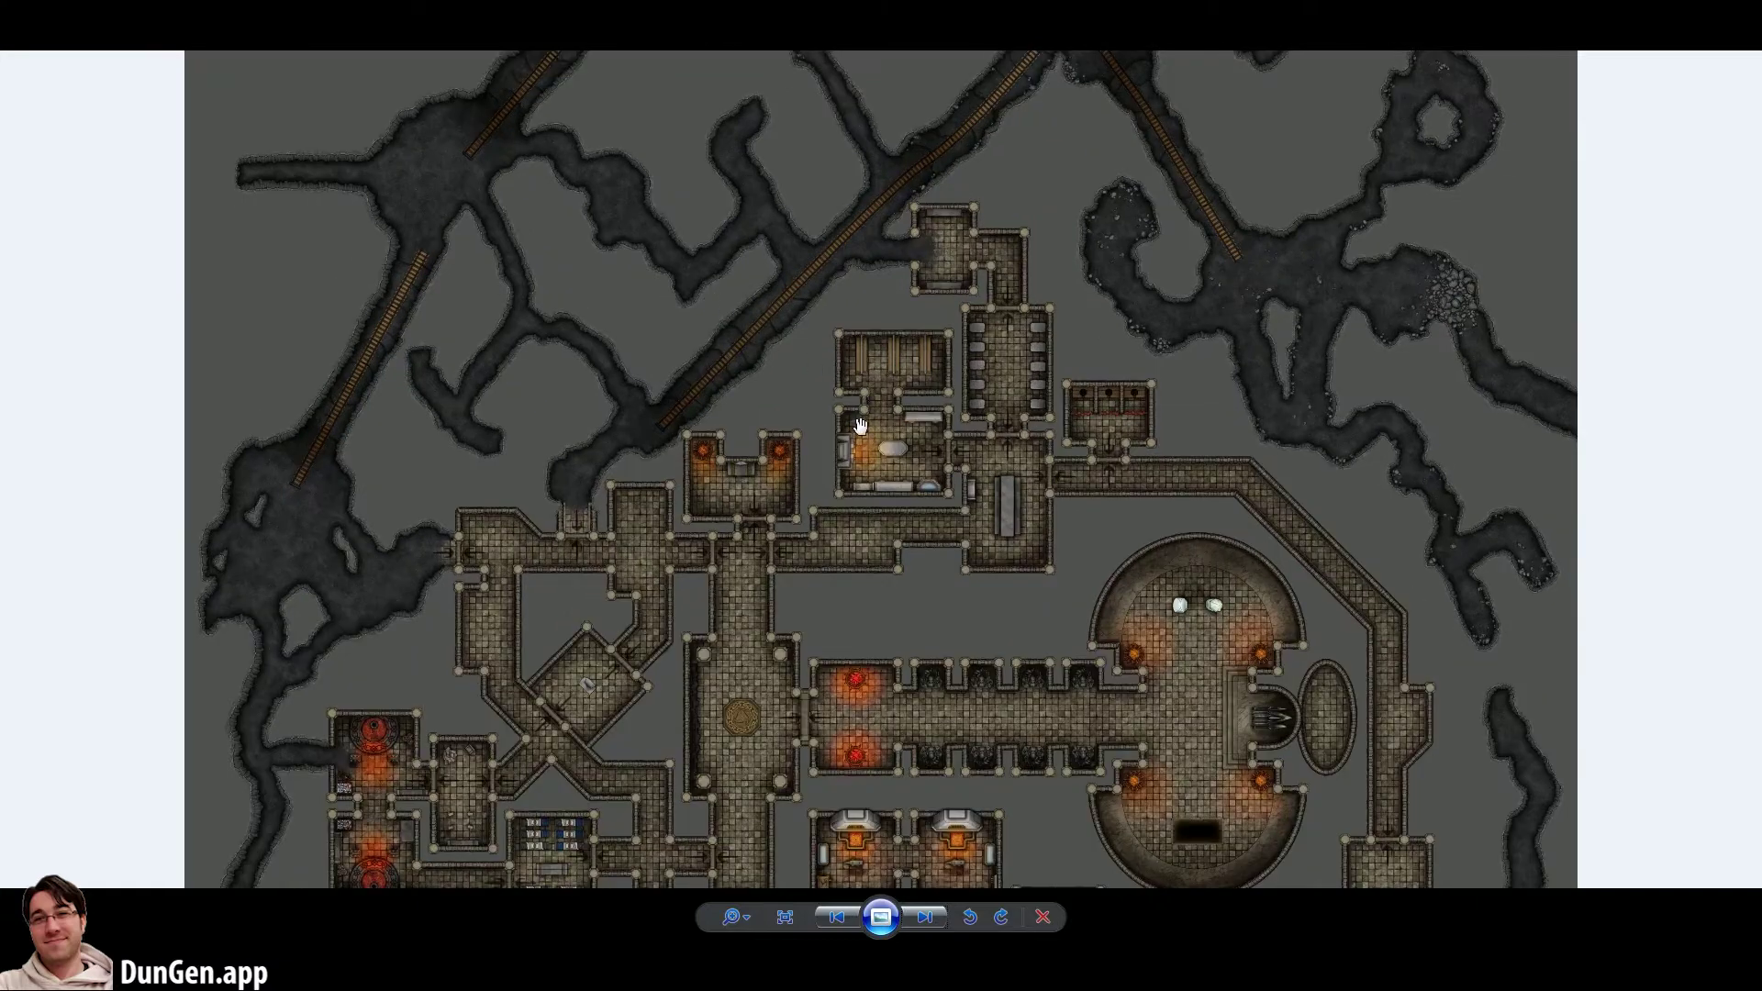
pyautogui.moveTo(859, 438); pyautogui.dragTo(775, 565)
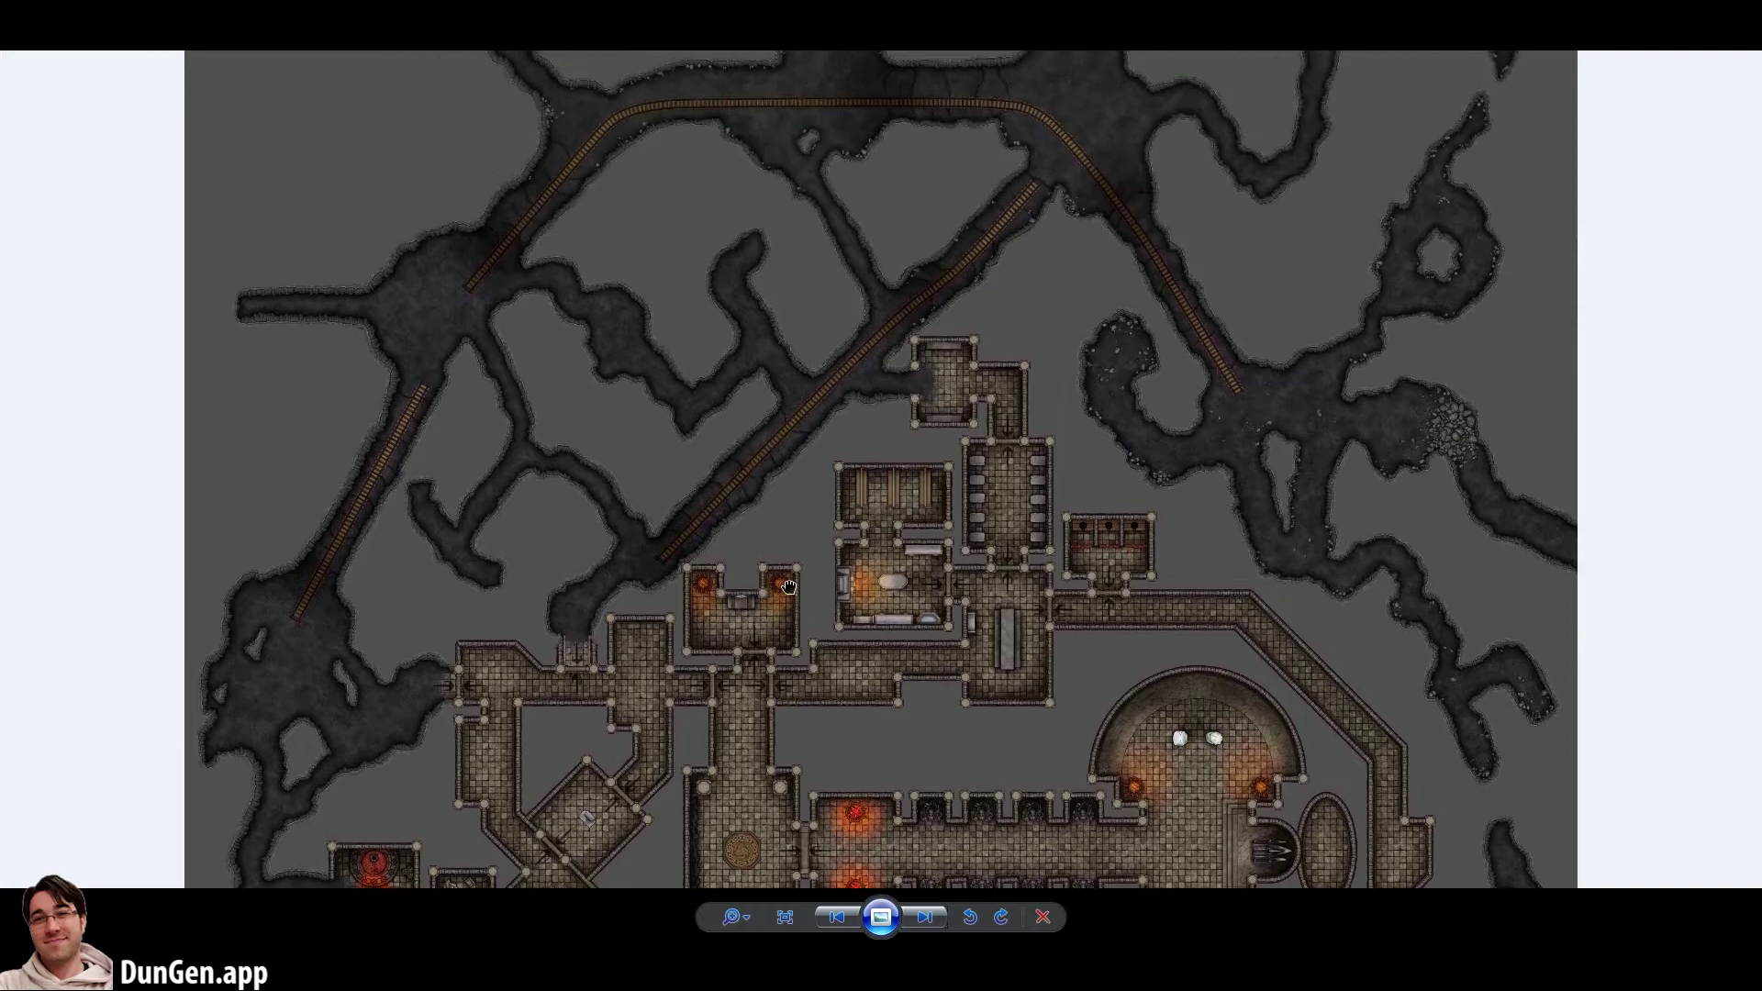
pyautogui.click(785, 917)
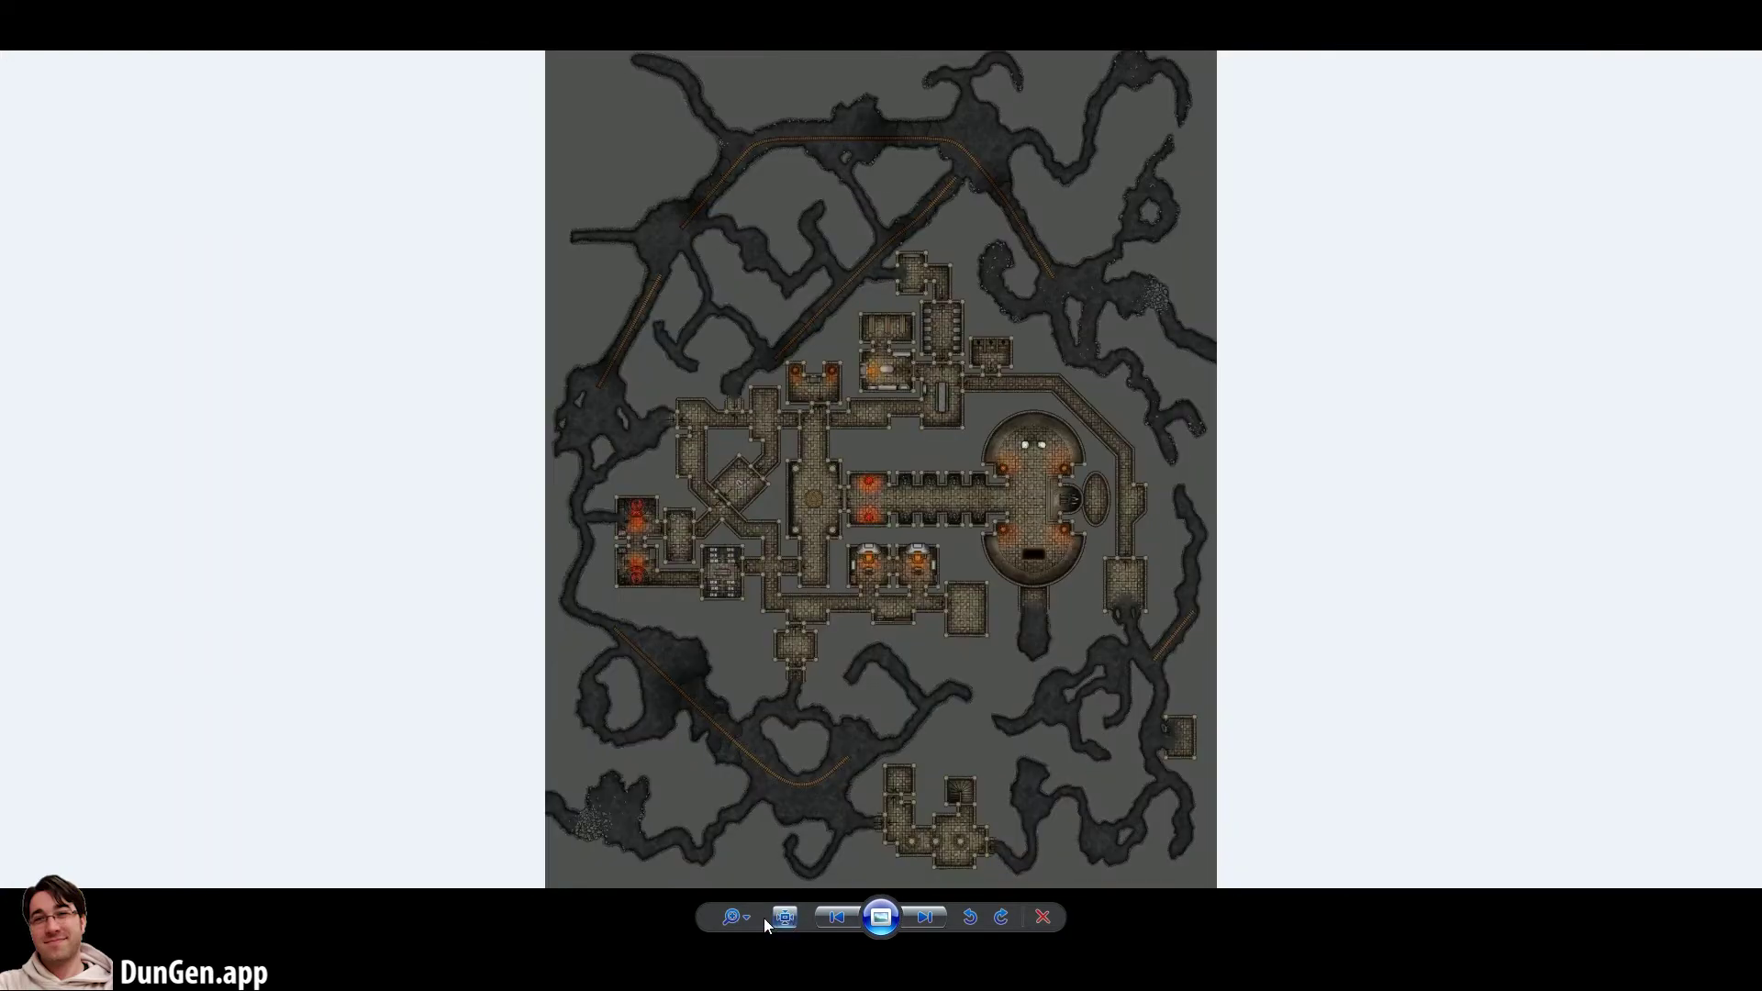
pyautogui.click(786, 918)
# - Pan close-up across the forge room and cave tunnel, then show the black-and-white mask
pyautogui.moveTo(238, 762); pyautogui.dragTo(1118, 434)
pyautogui.moveTo(69, 724); pyautogui.dragTo(1704, 576)
pyautogui.moveTo(345, 857); pyautogui.dragTo(1759, 372)
pyautogui.moveTo(1008, 783); pyautogui.dragTo(1010, 11)
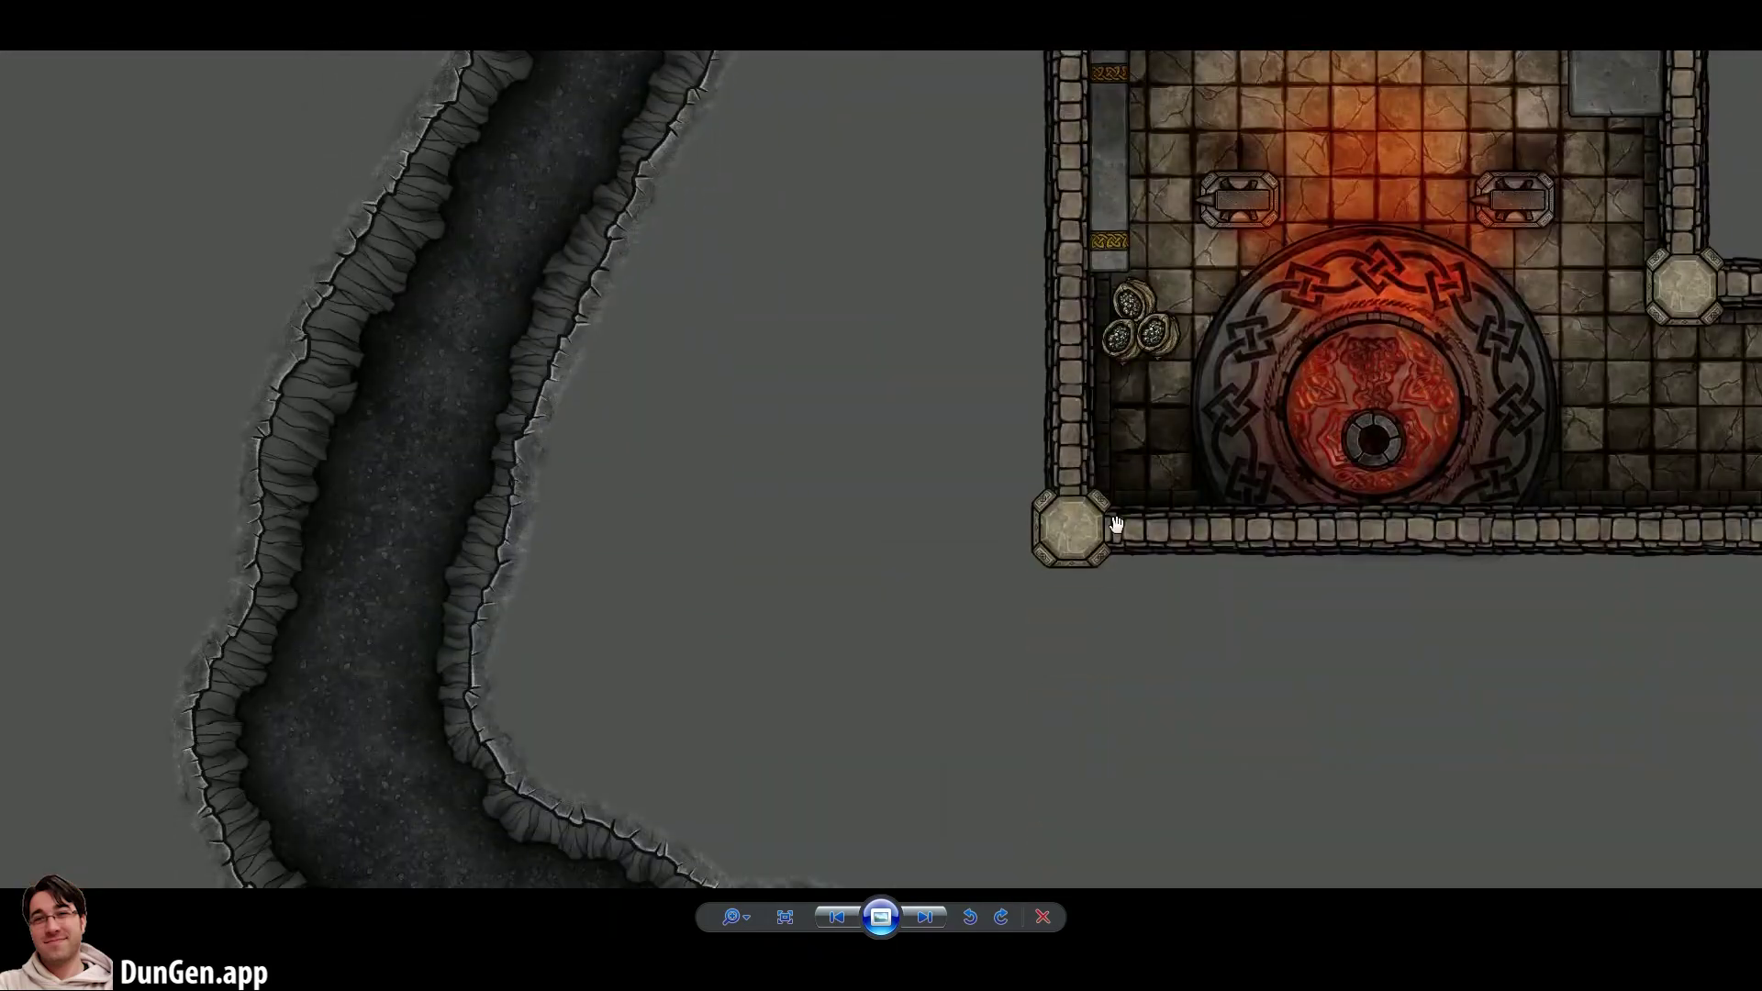
pyautogui.moveTo(1200, 754); pyautogui.dragTo(1173, 192)
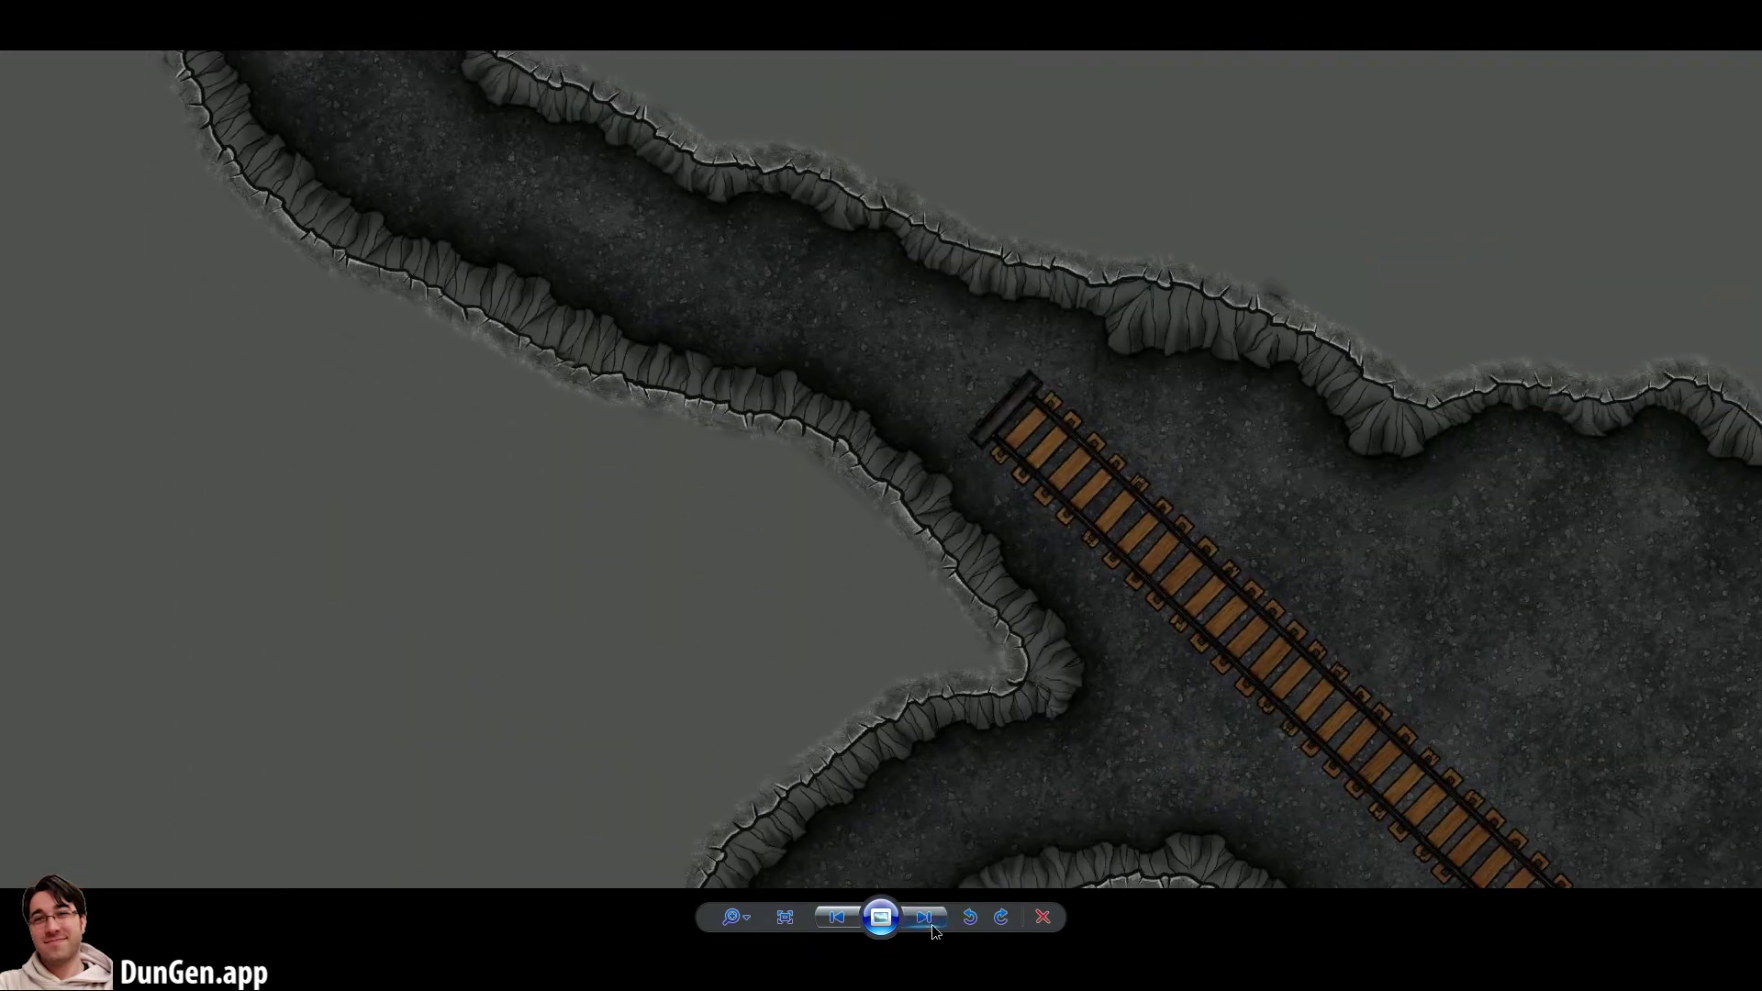
pyautogui.click(925, 916)
# - Zoom over the mask's lower half, then choose Level21Walls.jpg as DunGen's map file
pyautogui.scroll(5, 1064, 642)
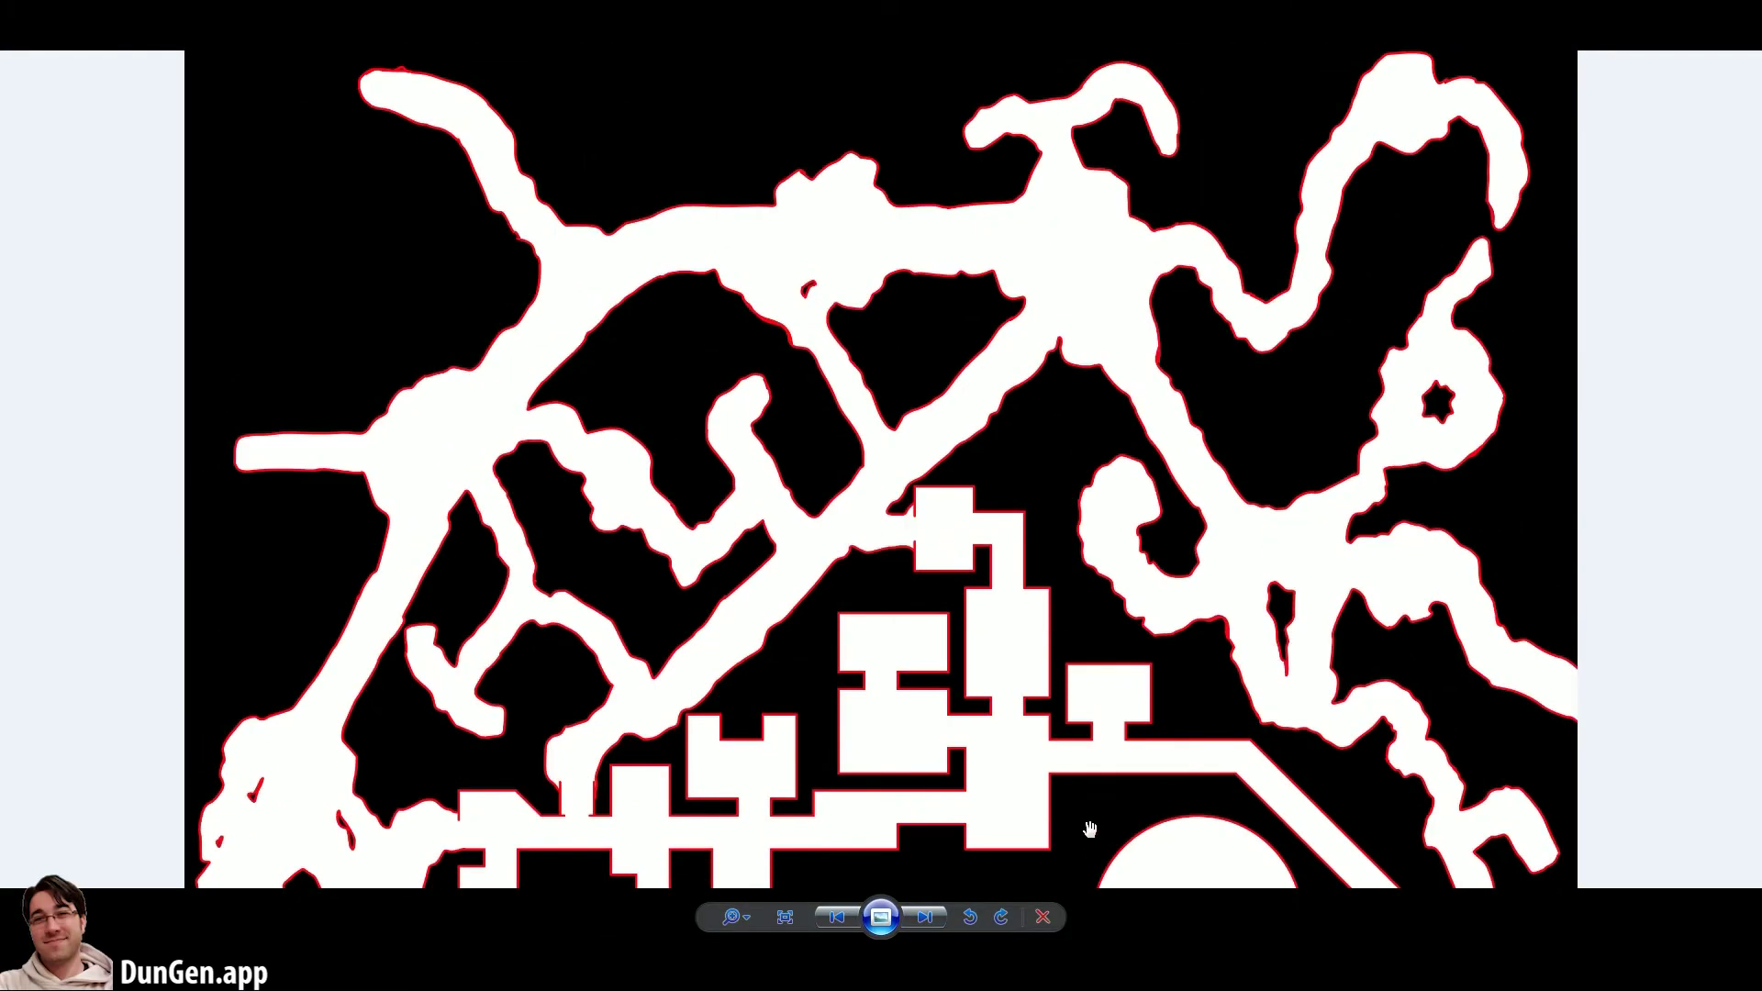
pyautogui.moveTo(1098, 856); pyautogui.dragTo(1099, 125)
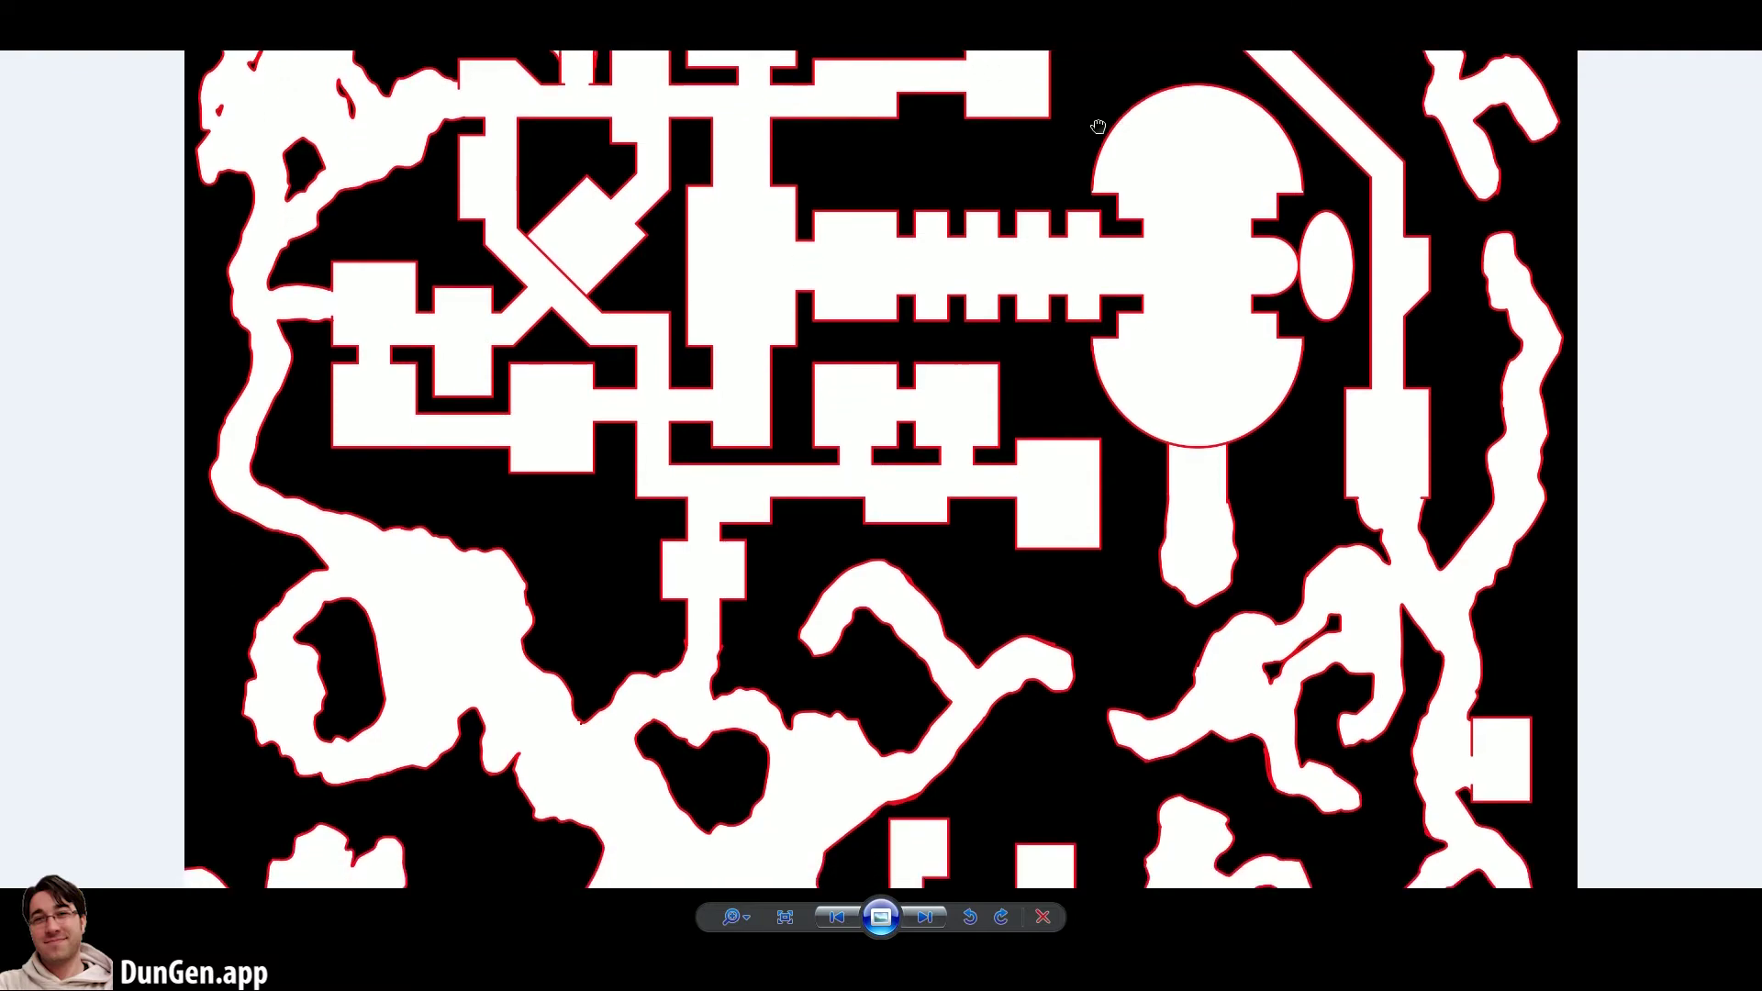
pyautogui.scroll(-5, 1098, 126)
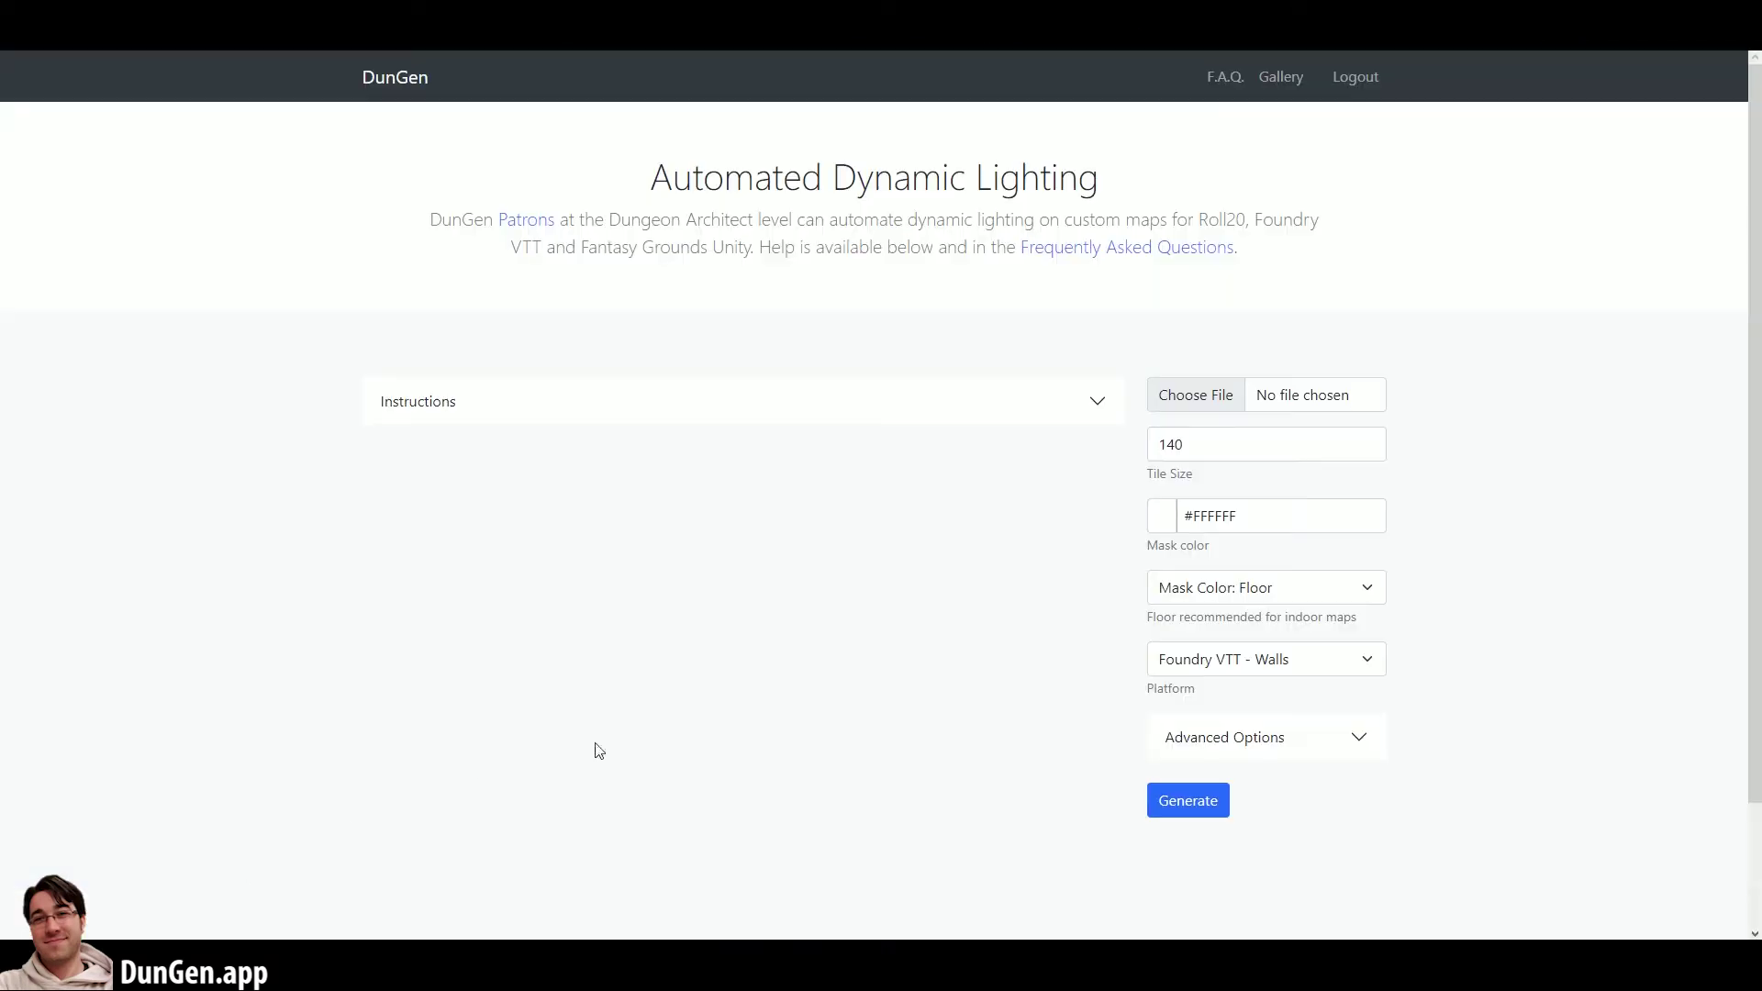
pyautogui.click(1164, 399)
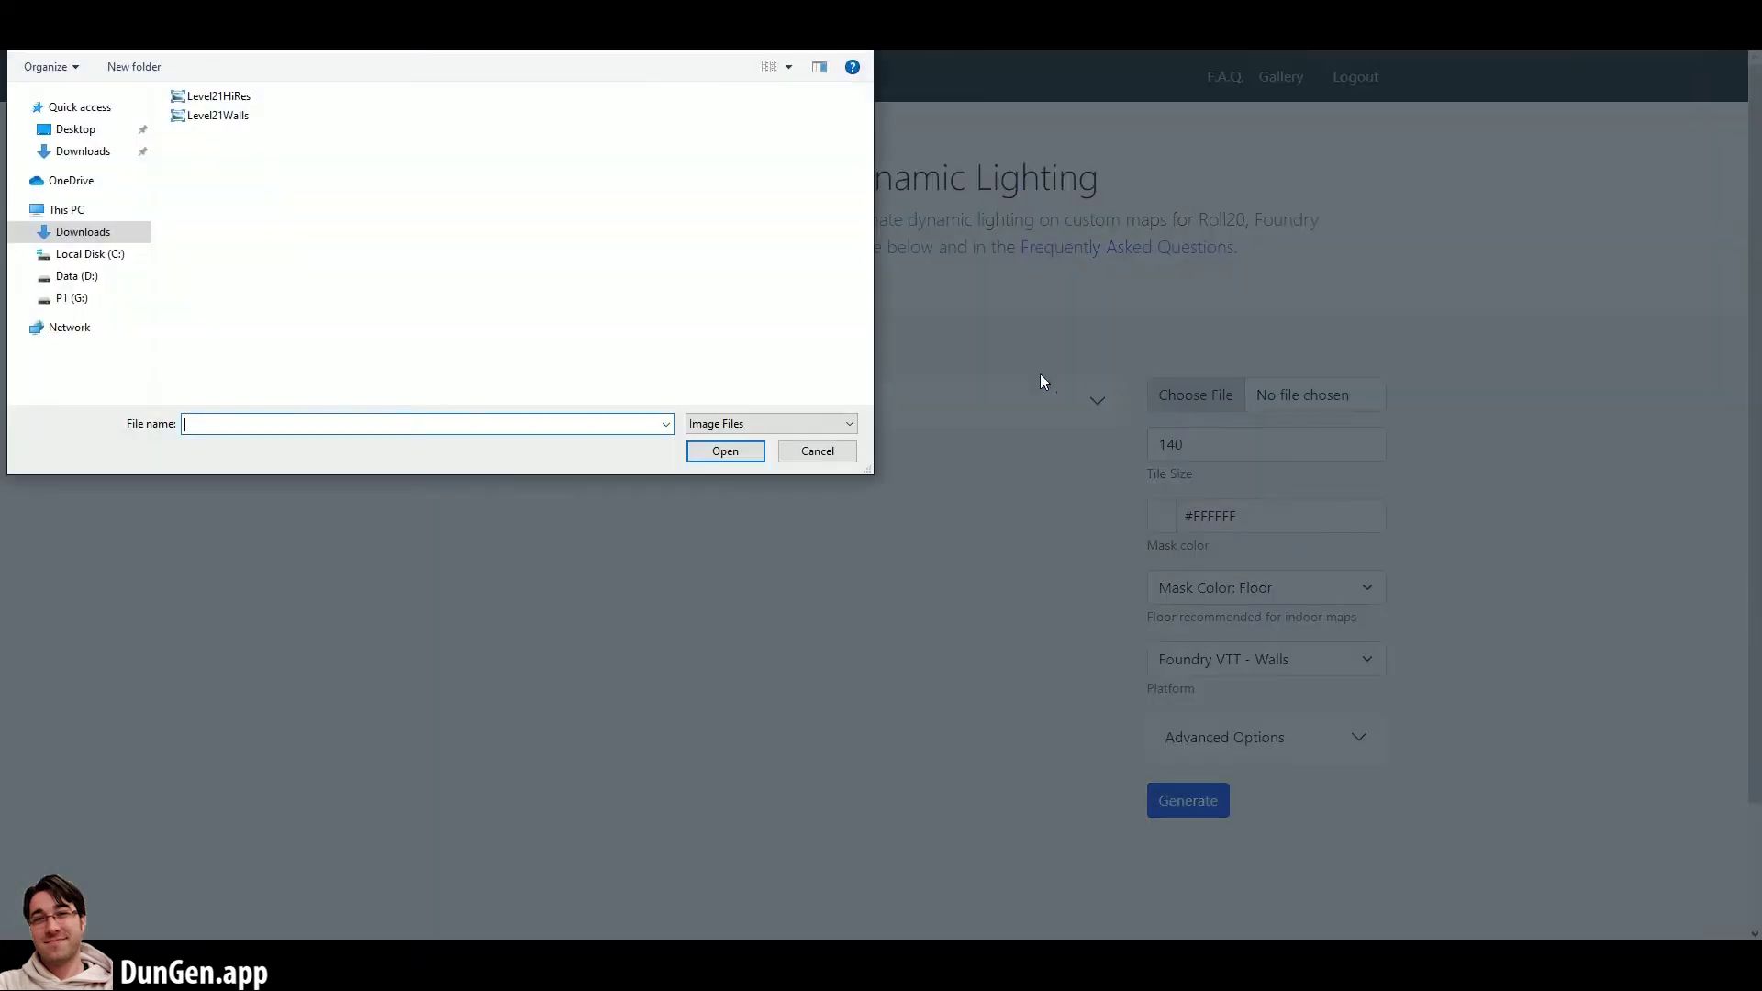
pyautogui.doubleClick(224, 117)
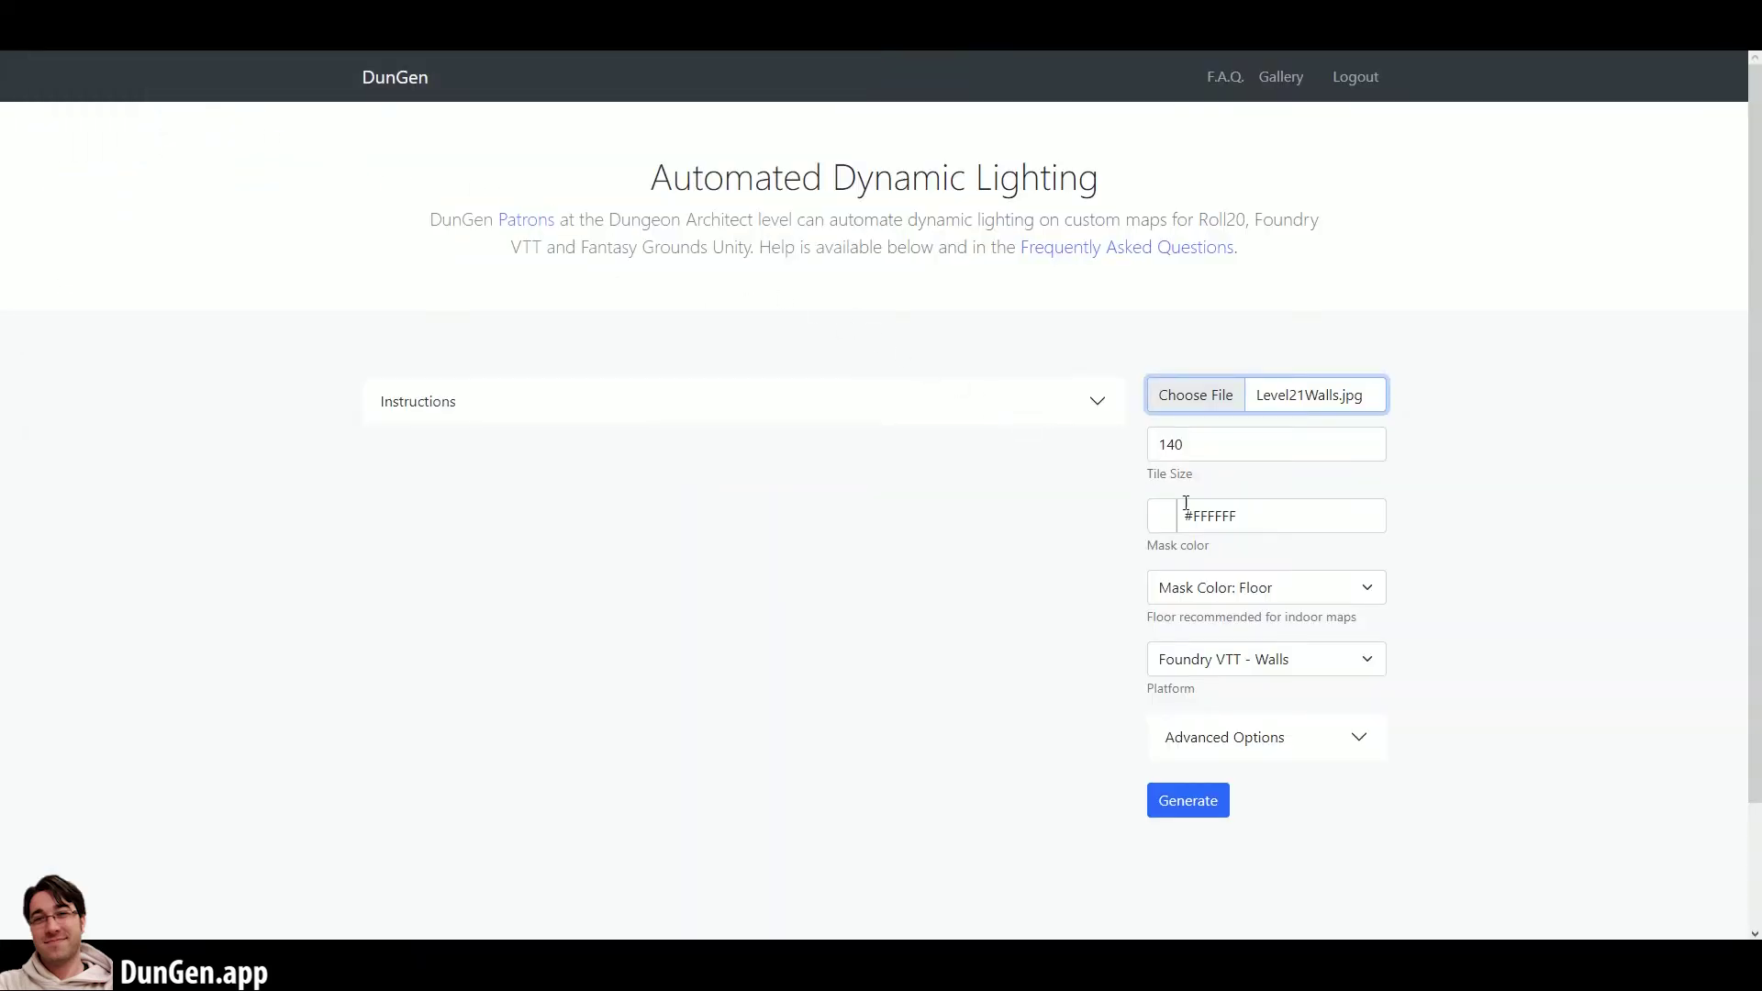
# - Change the Tile Size to 70 and launch wall generation for the Level21Walls mask
pyautogui.click(1259, 524)
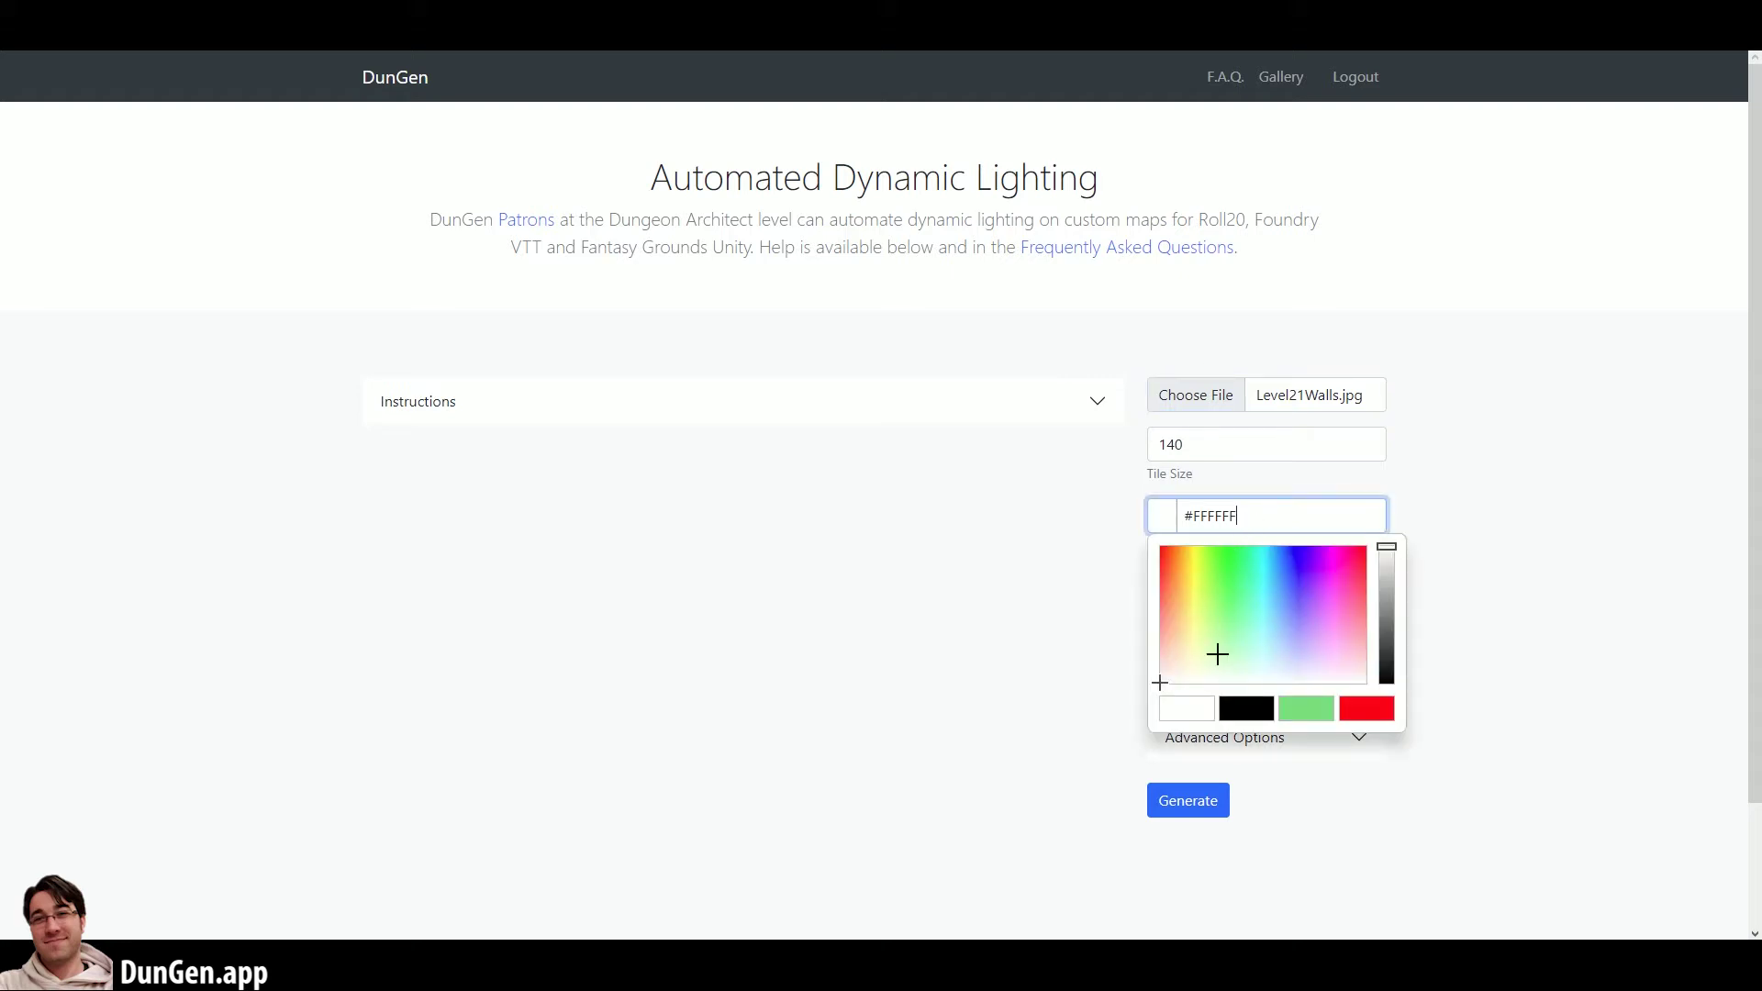
pyautogui.click(1193, 716)
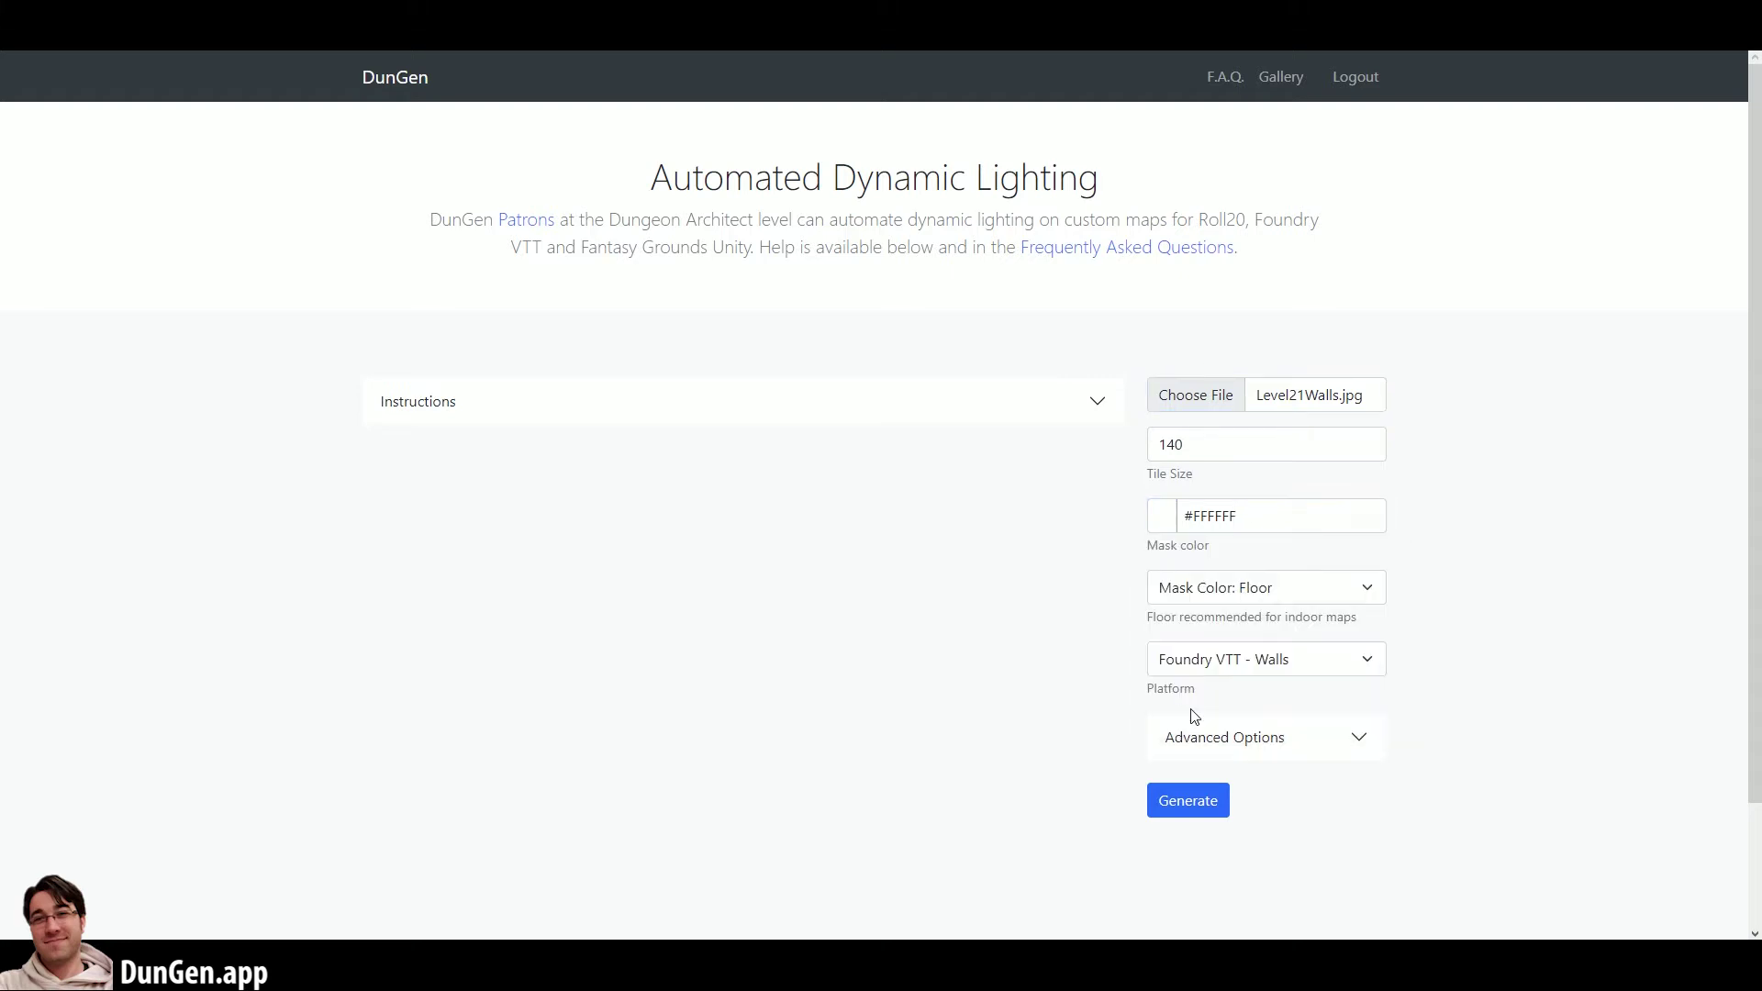
pyautogui.doubleClick(1187, 444)
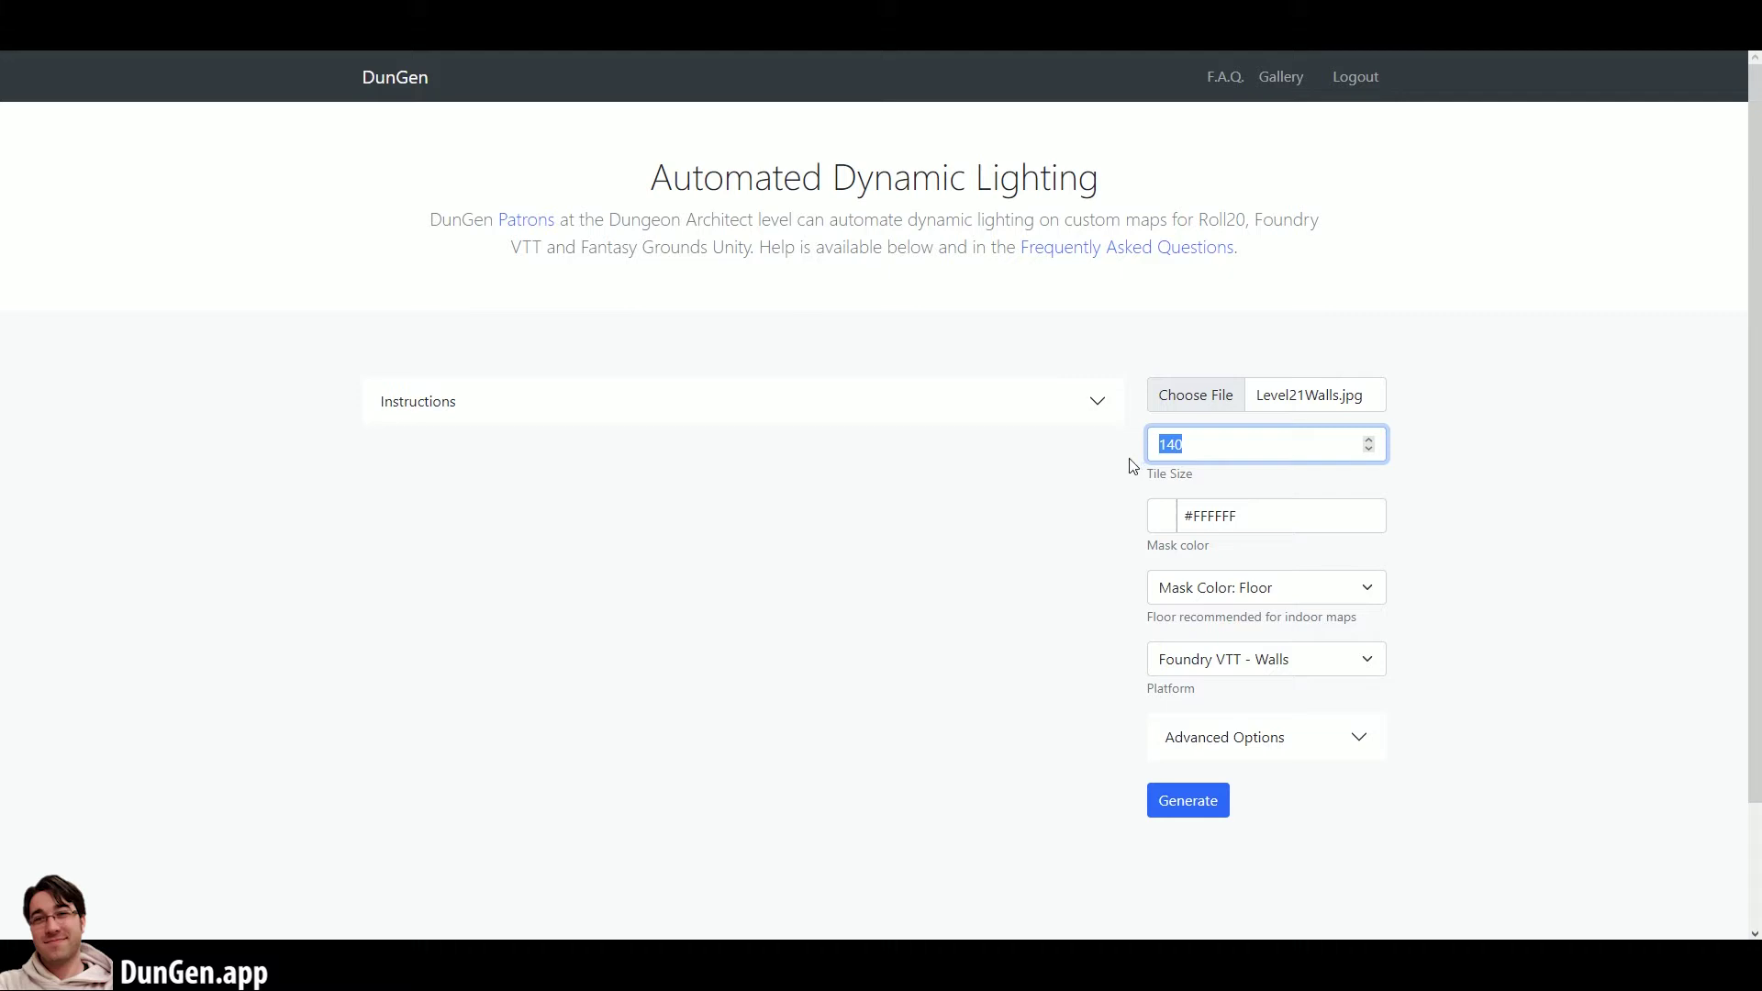
pyautogui.write('70')
pyautogui.click(1184, 794)
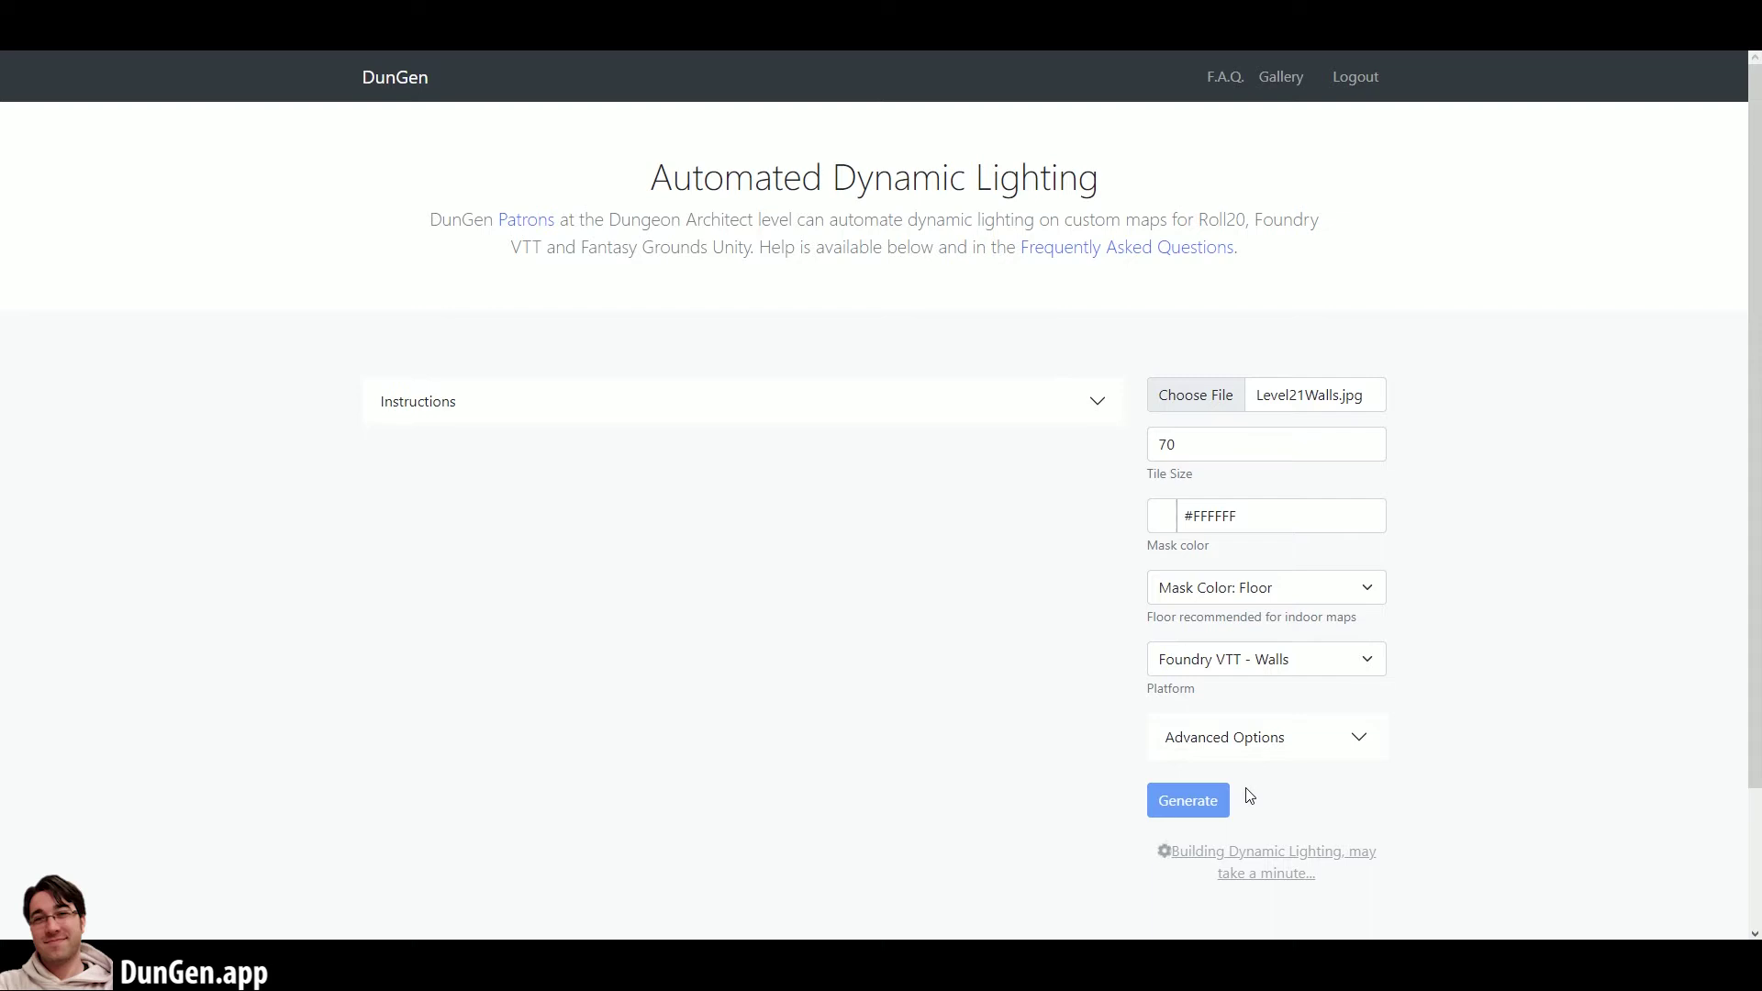
# - Expand the advanced wall settings and keep Dynamic Lighting Mode on Balanced
pyautogui.click(1279, 735)
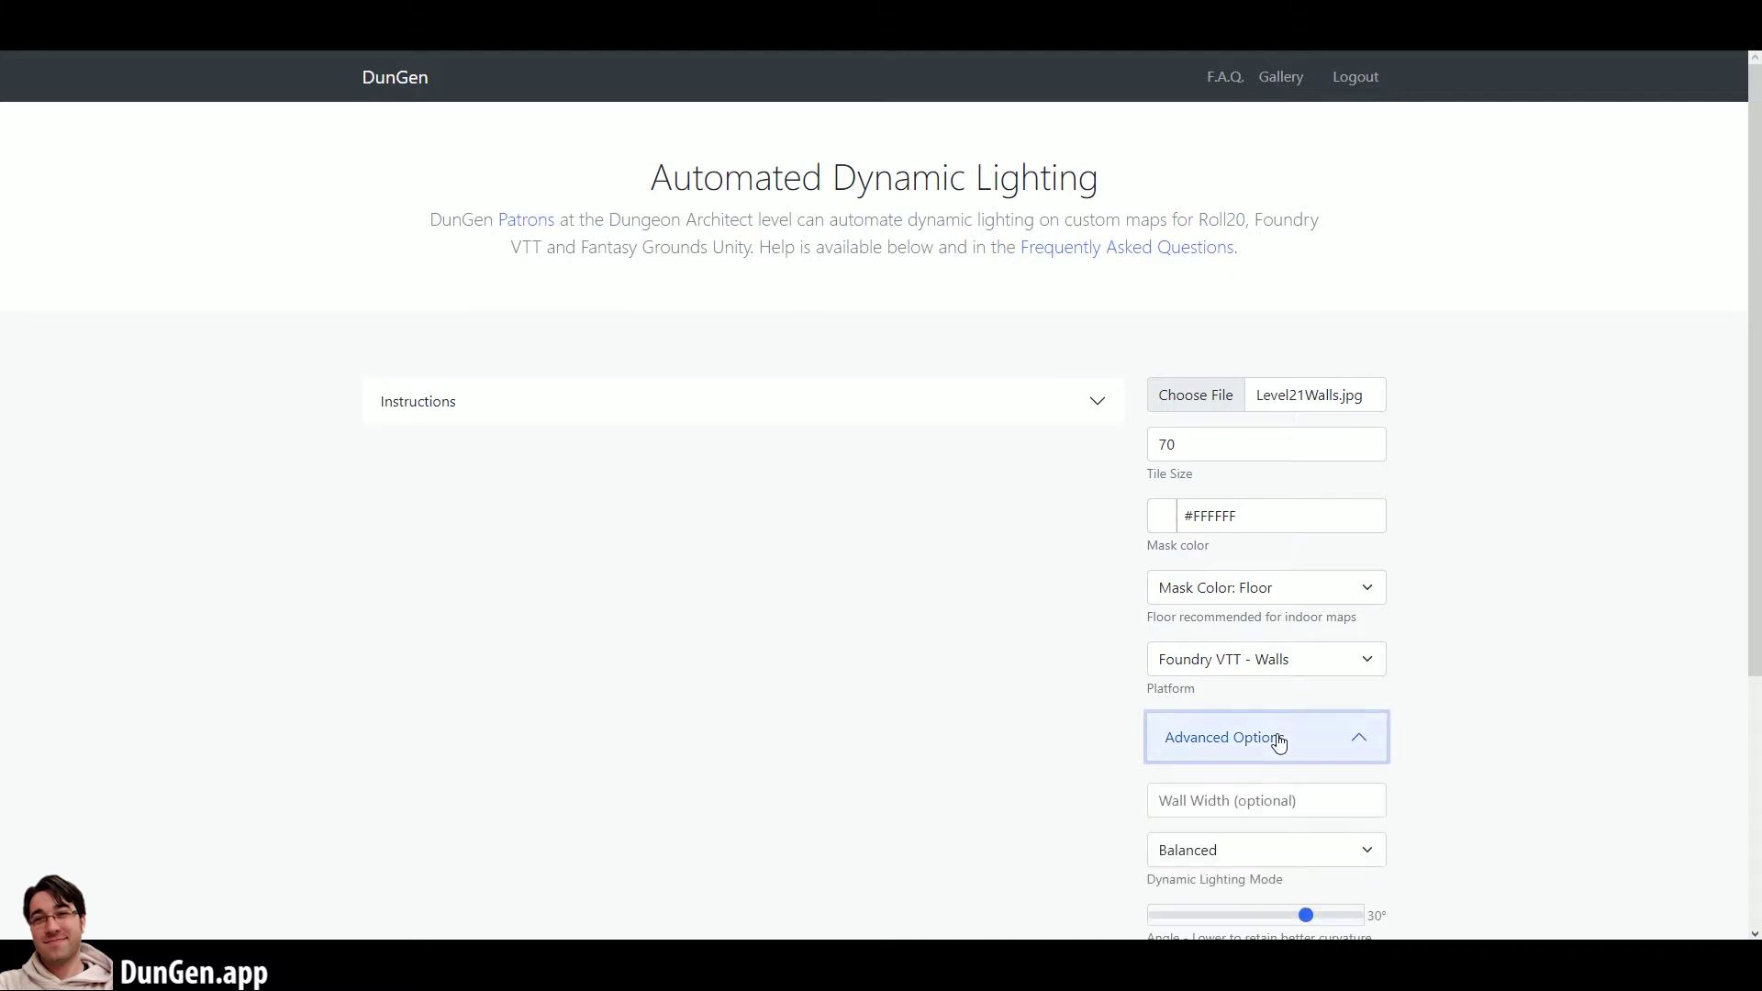
pyautogui.scroll(-2, 1381, 702)
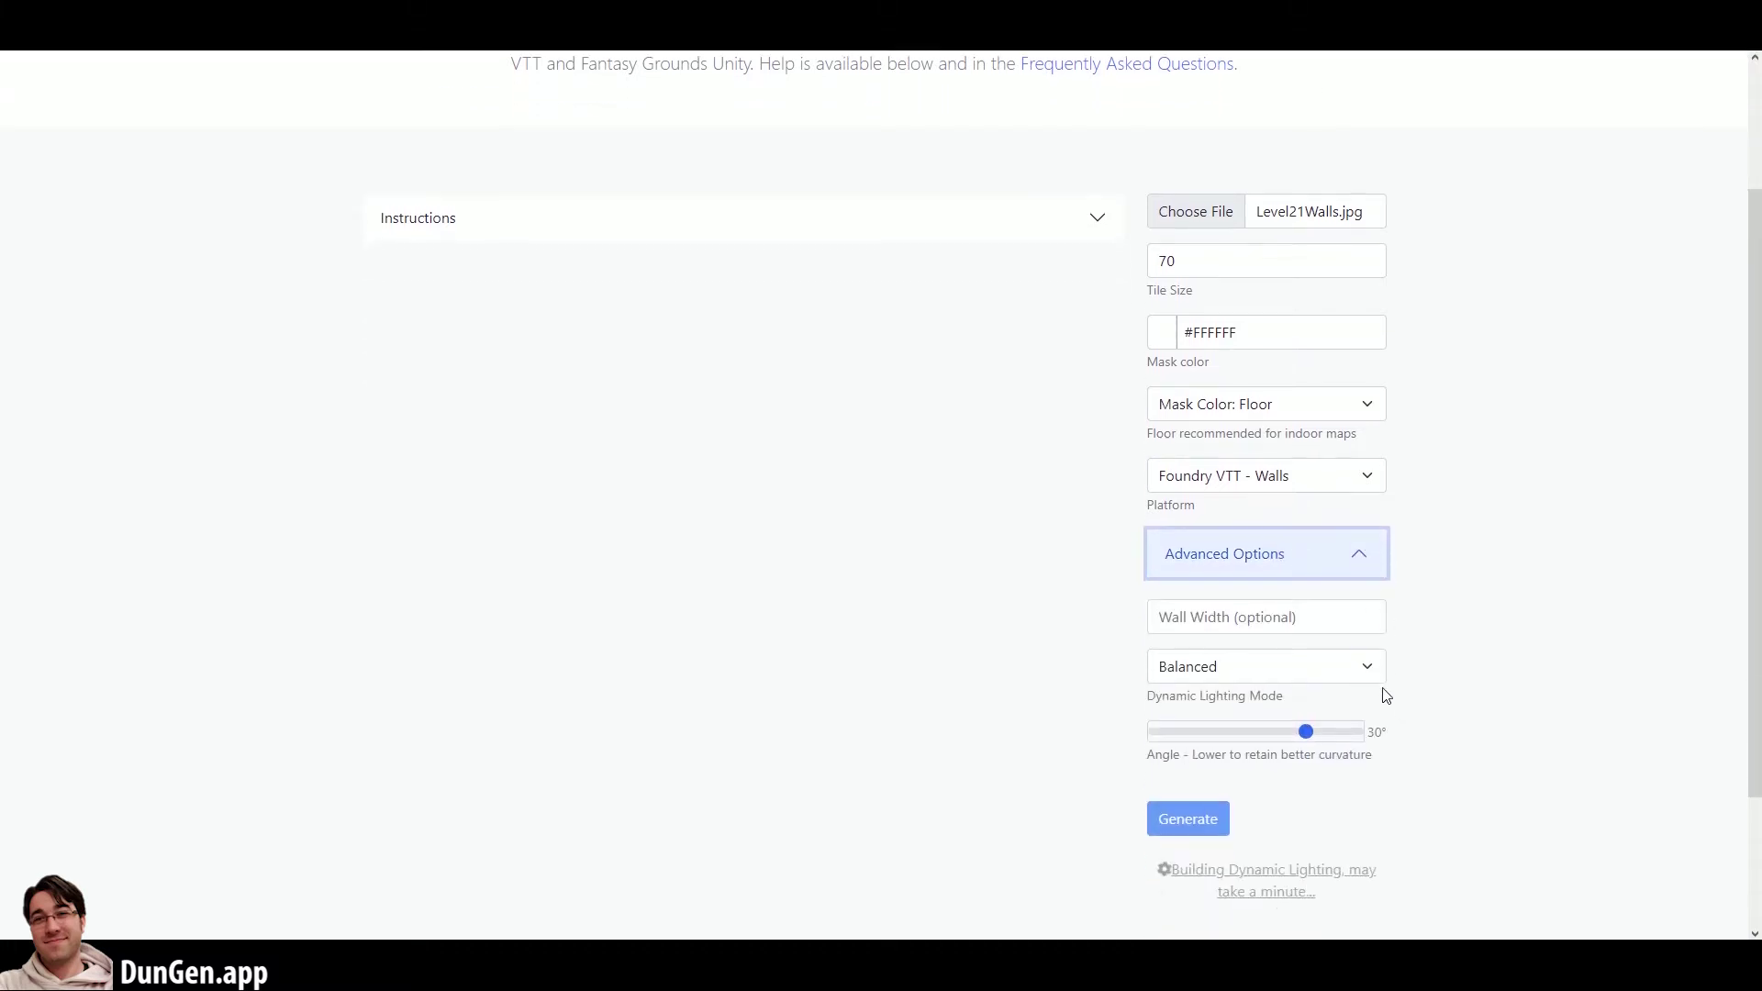
pyautogui.click(1303, 618)
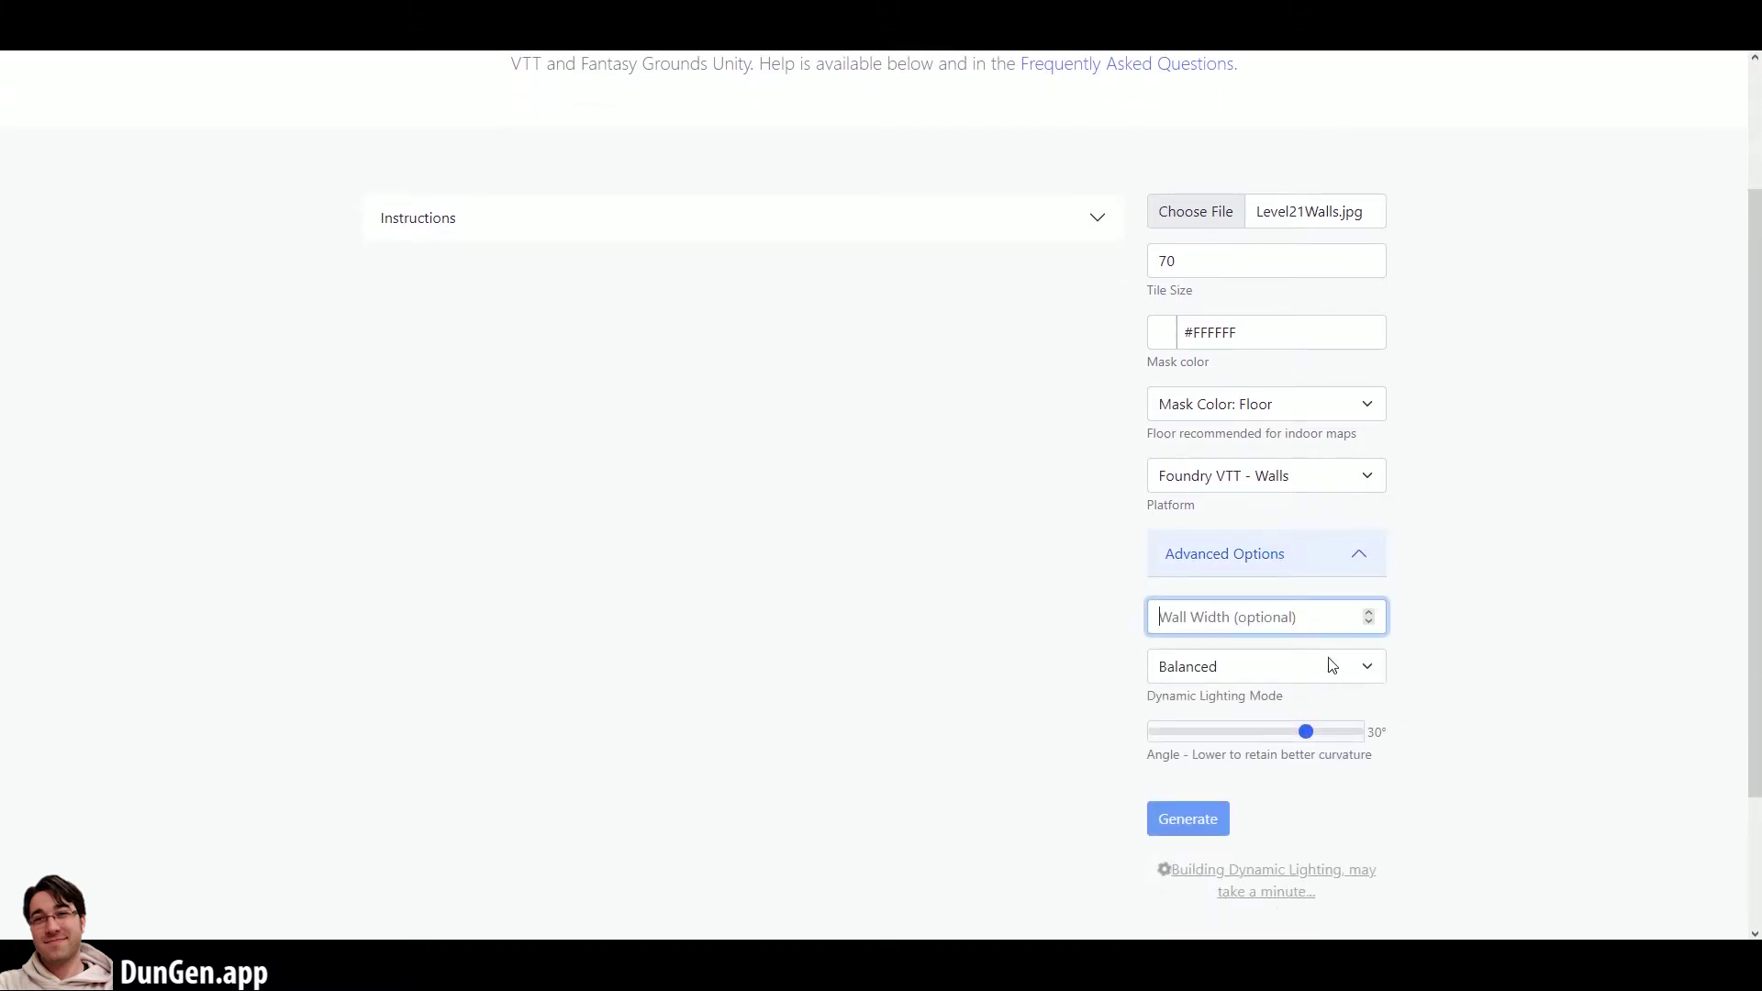
pyautogui.click(1358, 670)
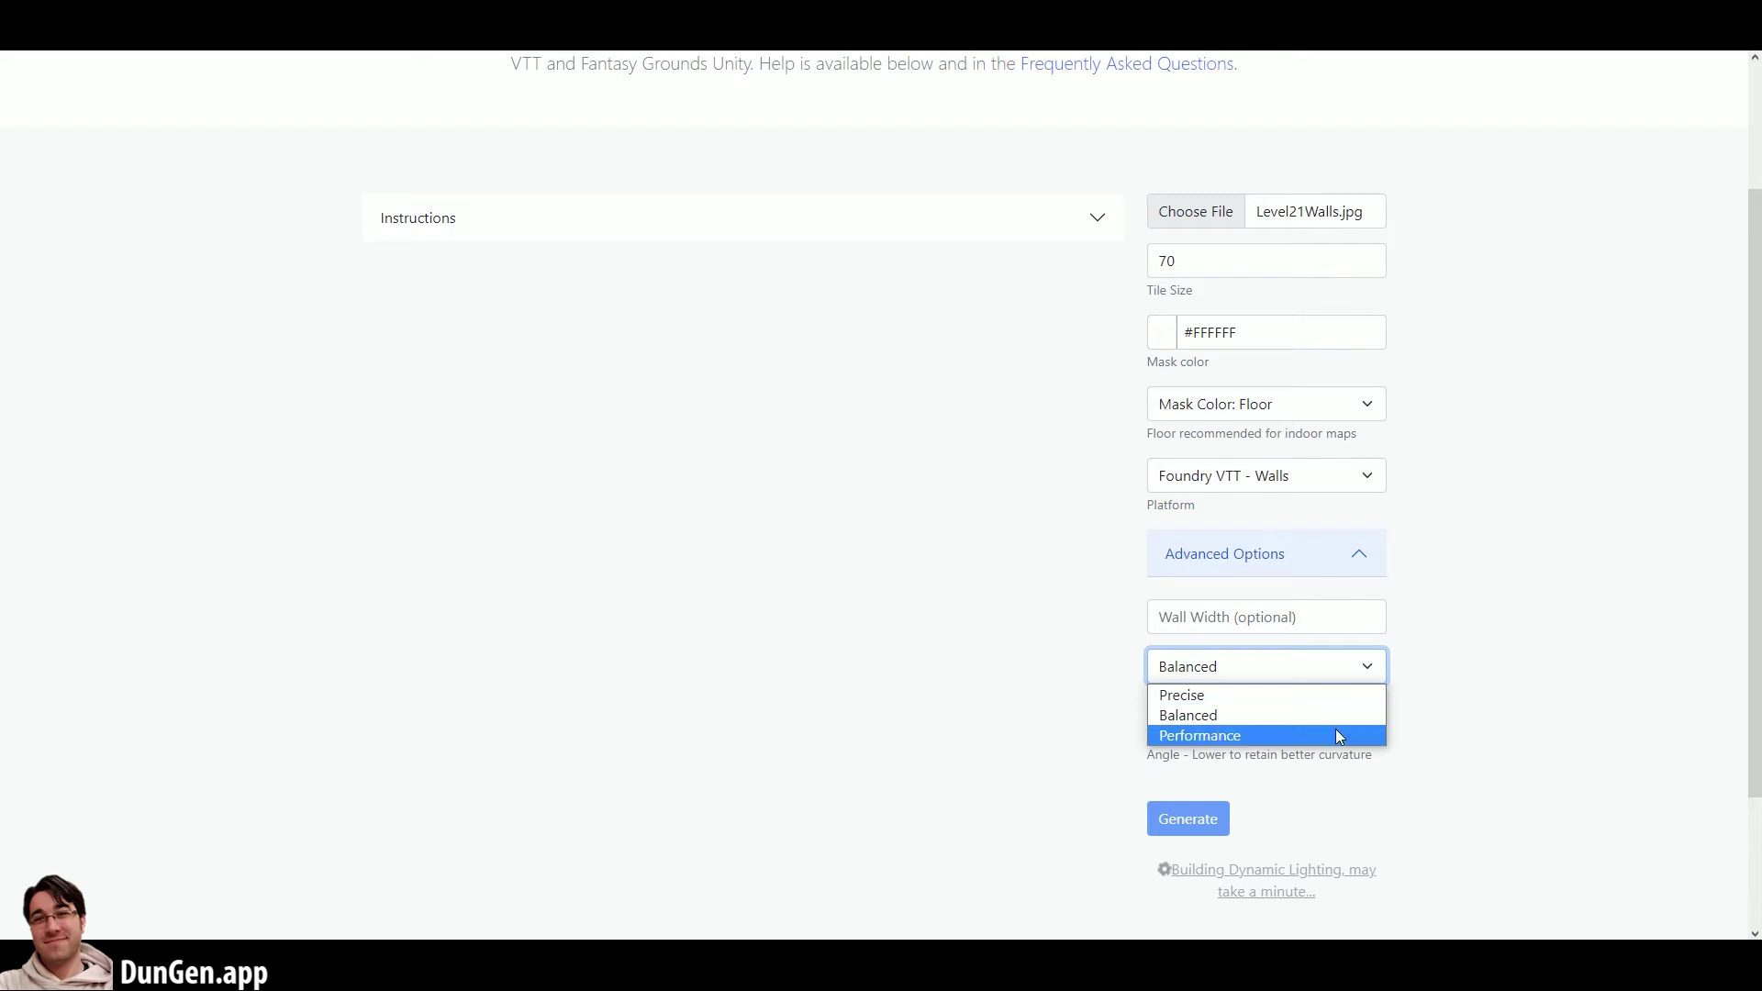
pyautogui.click(1353, 673)
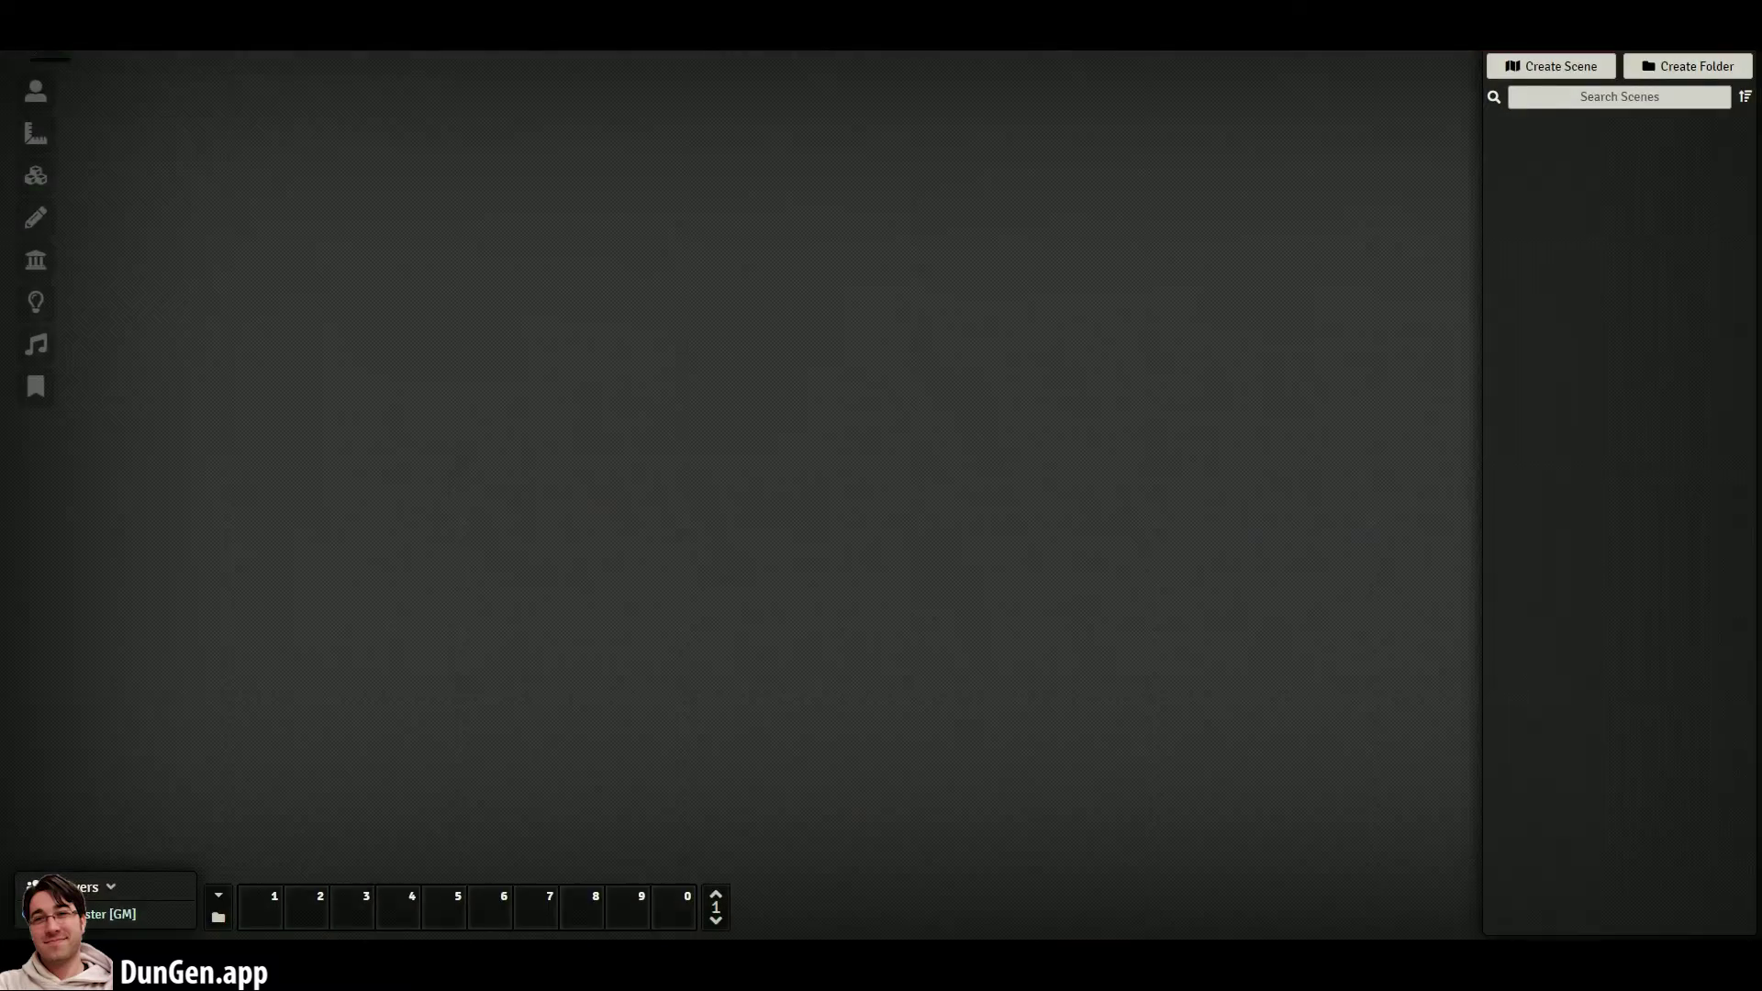
# - Create a new Foundry VTT scene named '1'
pyautogui.click(1538, 73)
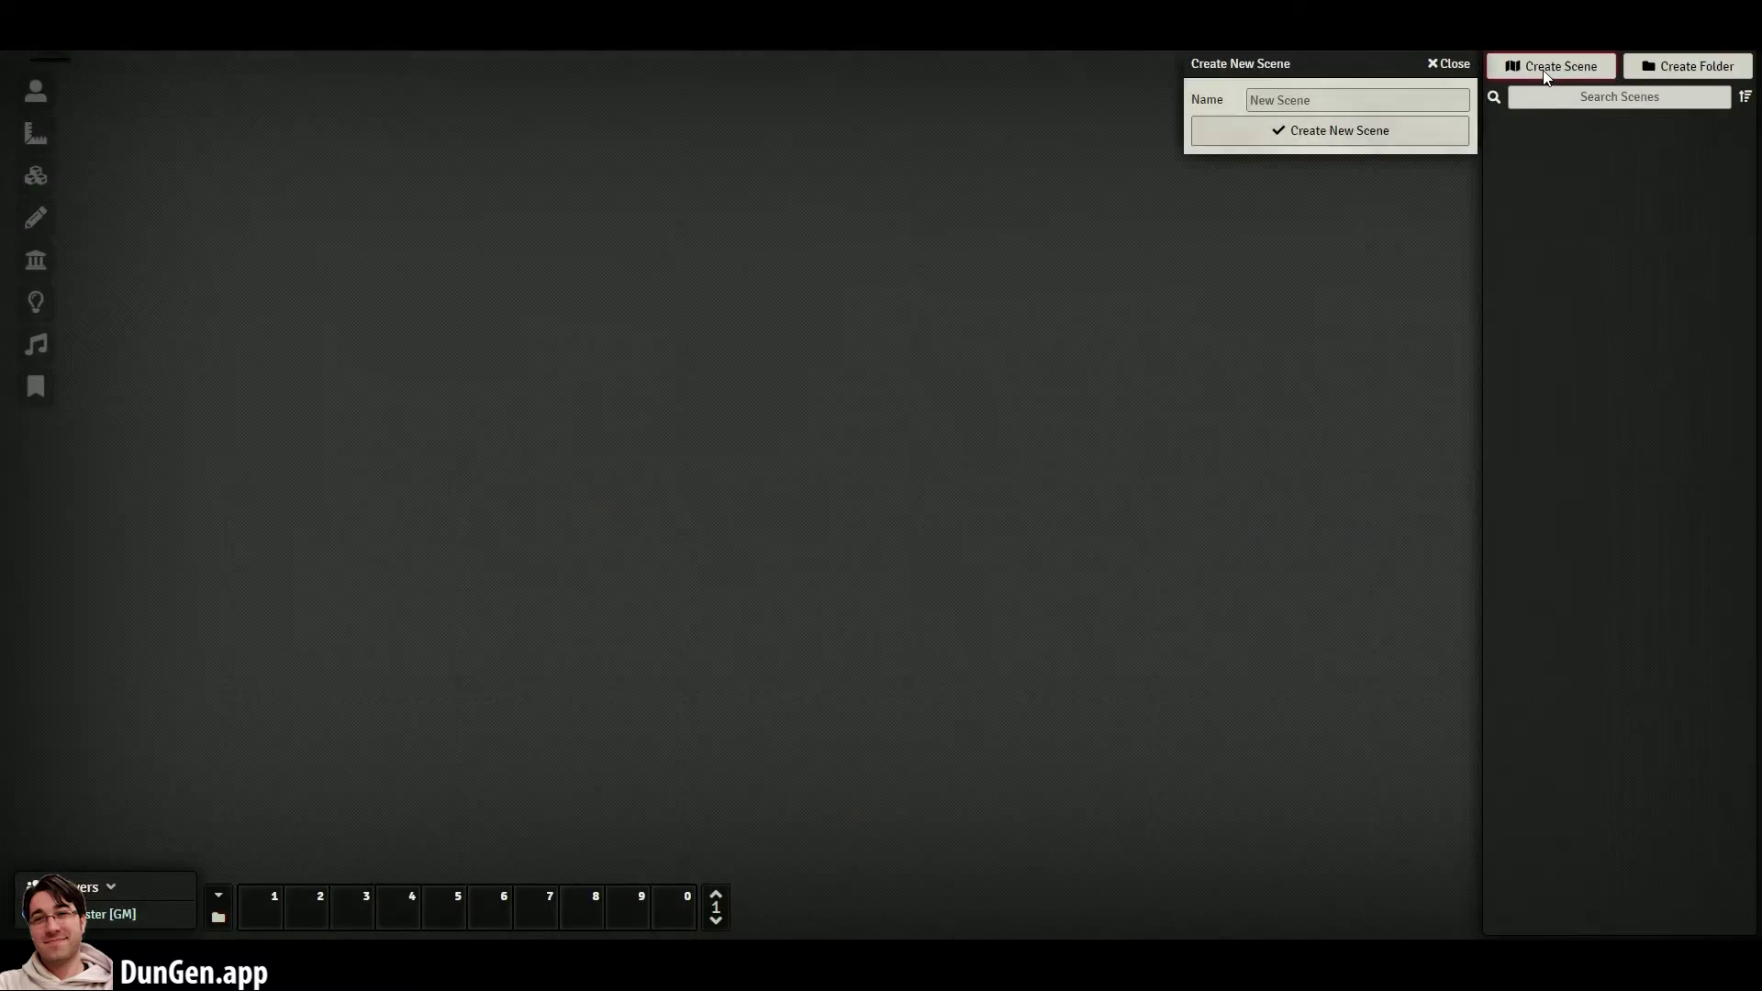
pyautogui.write('1')
pyautogui.click(1415, 129)
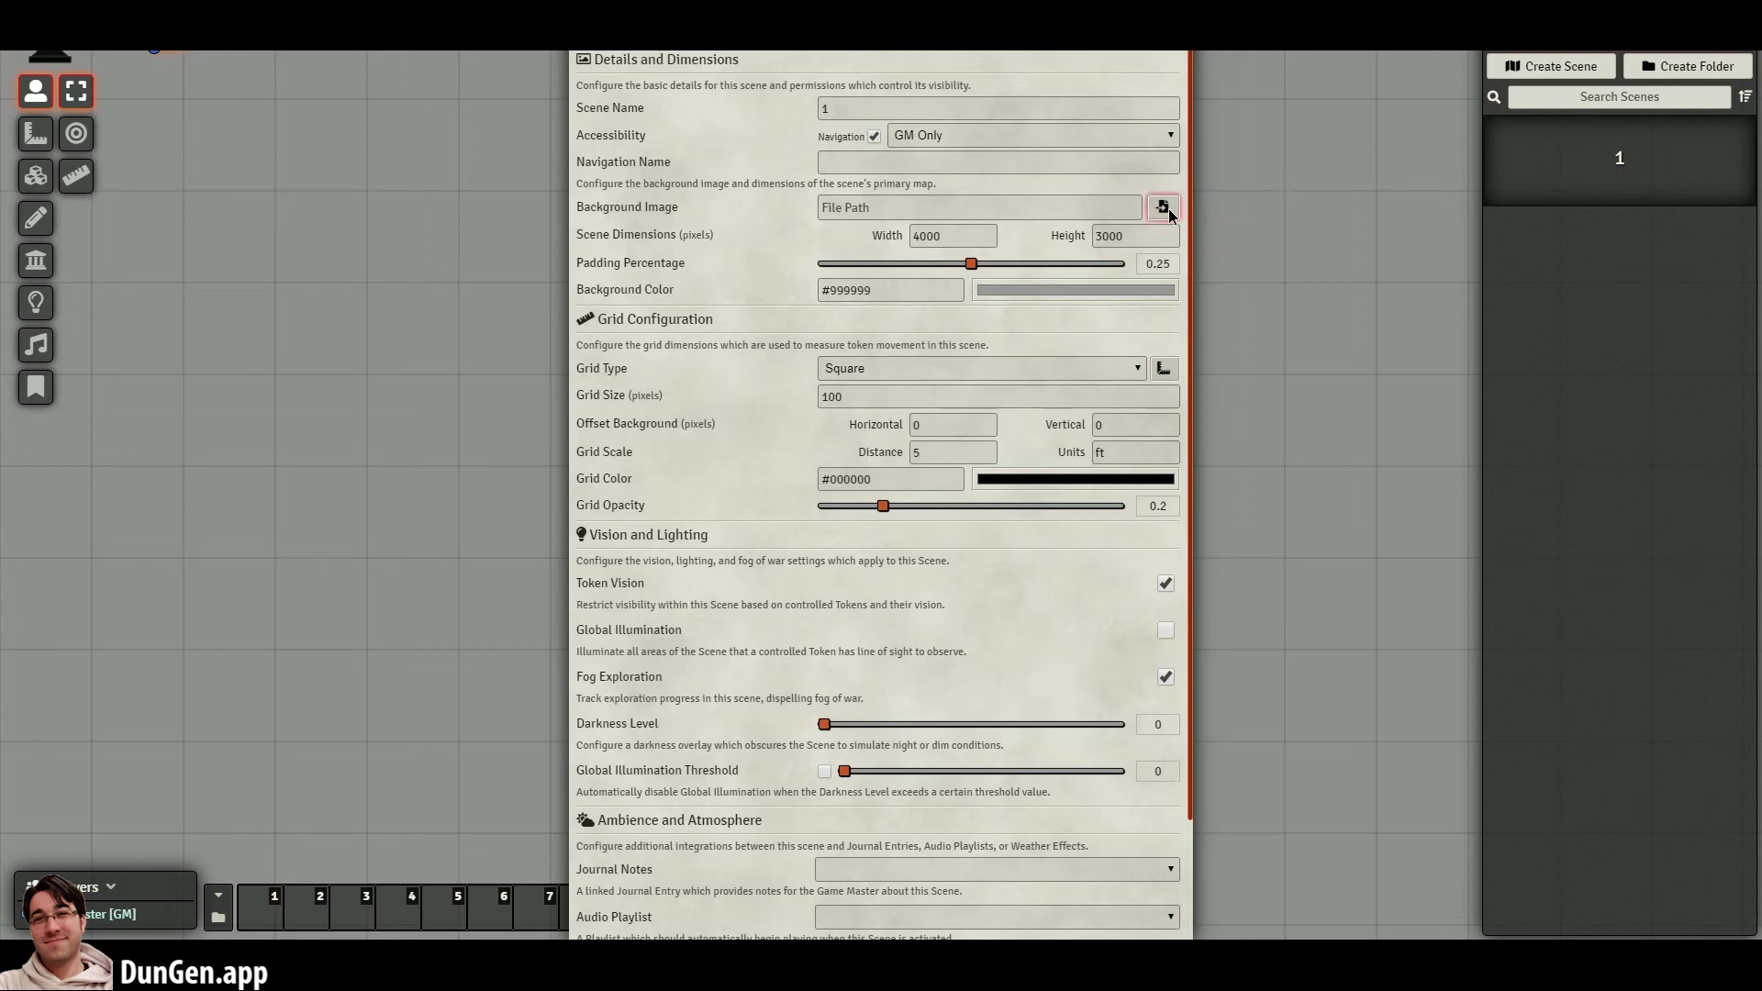
# - Upload Level21HiRes.jpg as the scene background, save, and accept the new dimensions
pyautogui.click(1163, 208)
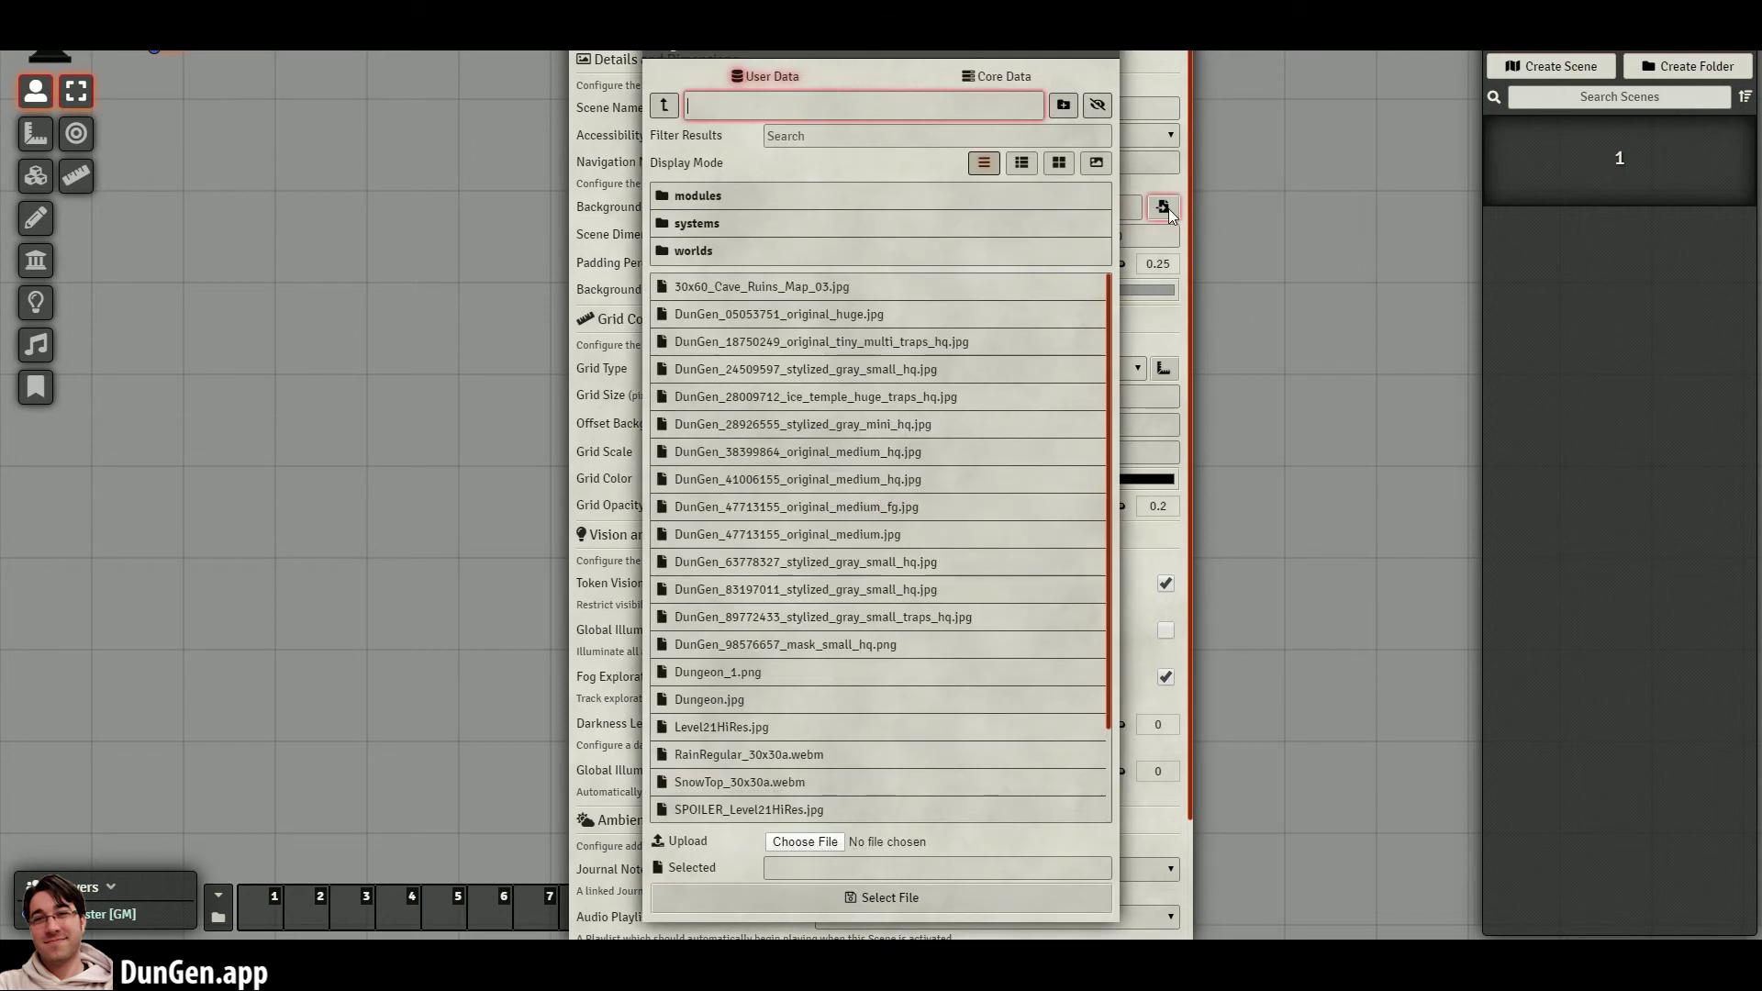
pyautogui.click(823, 849)
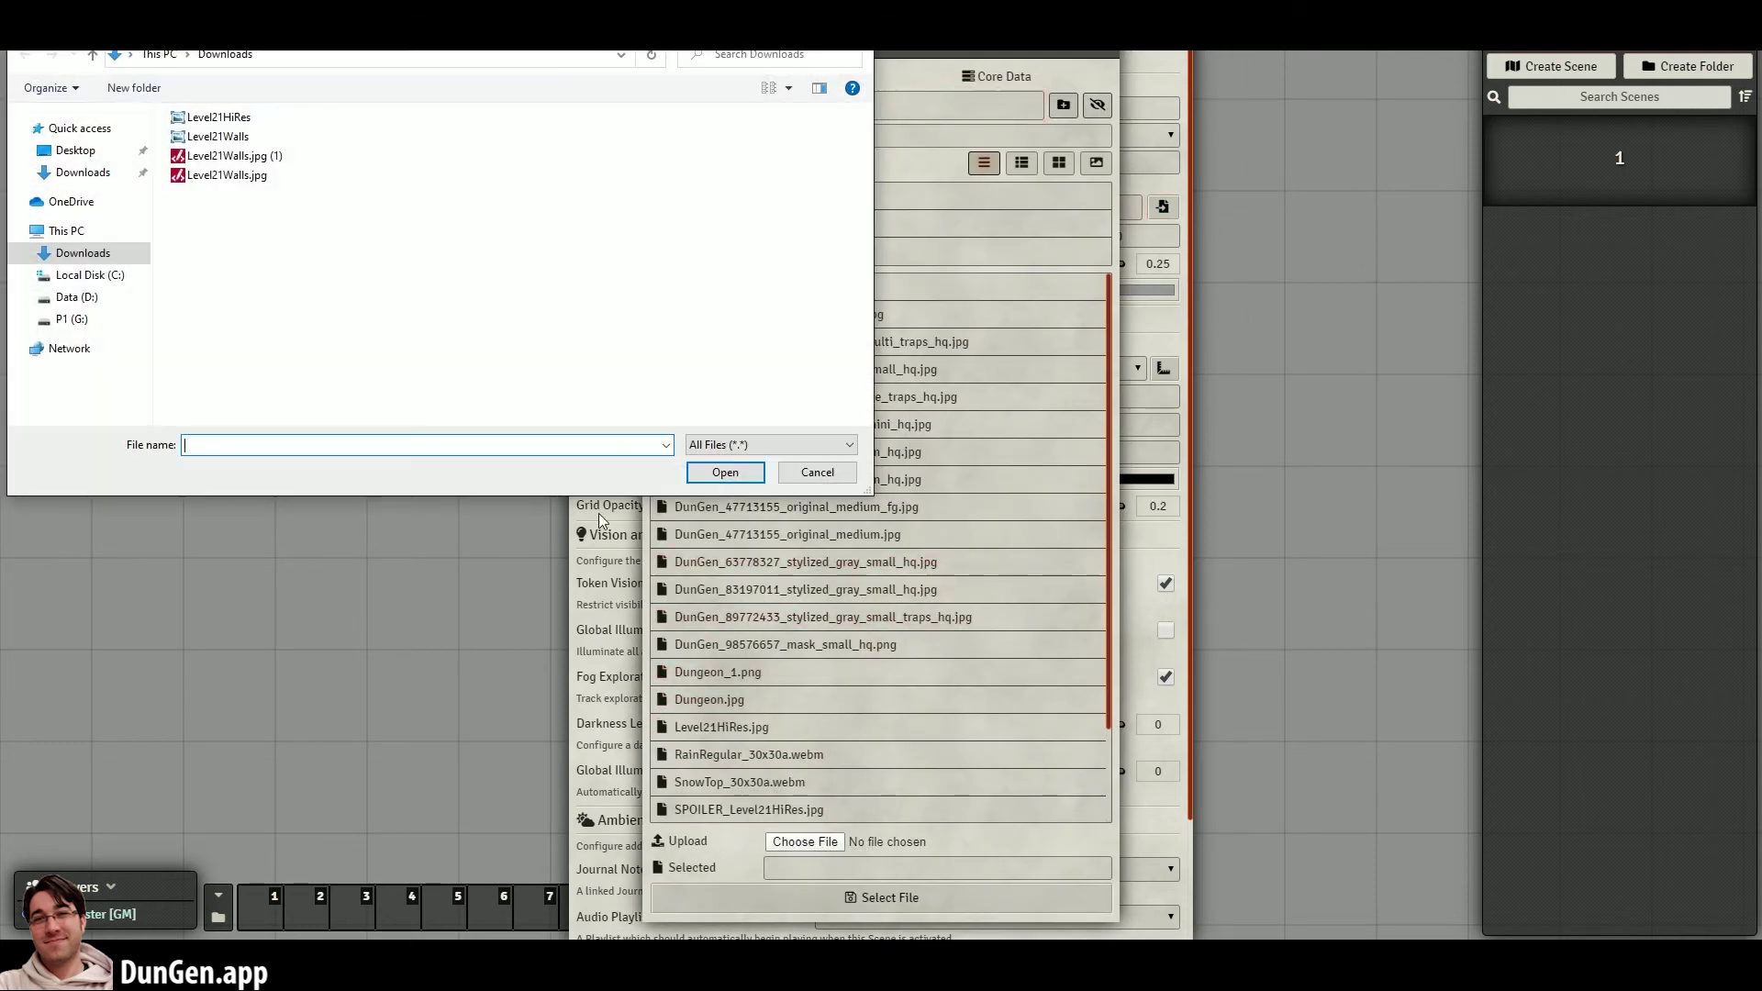
pyautogui.doubleClick(247, 120)
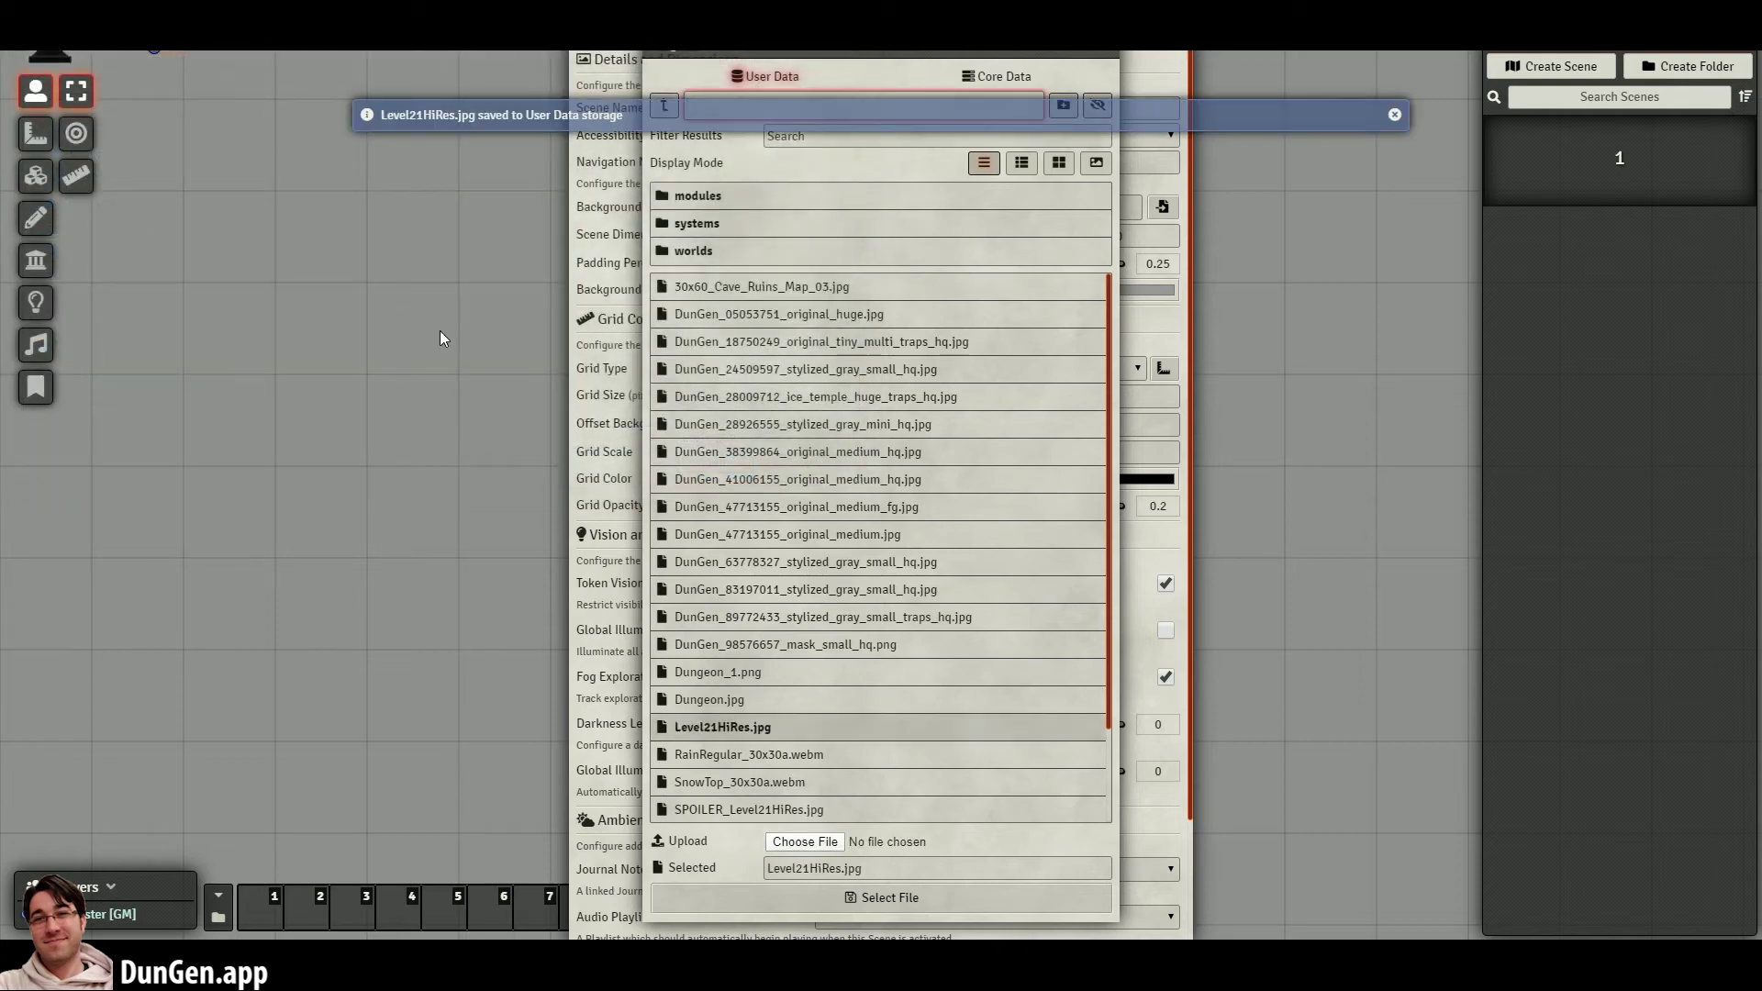
pyautogui.click(908, 895)
pyautogui.scroll(-2, 915, 883)
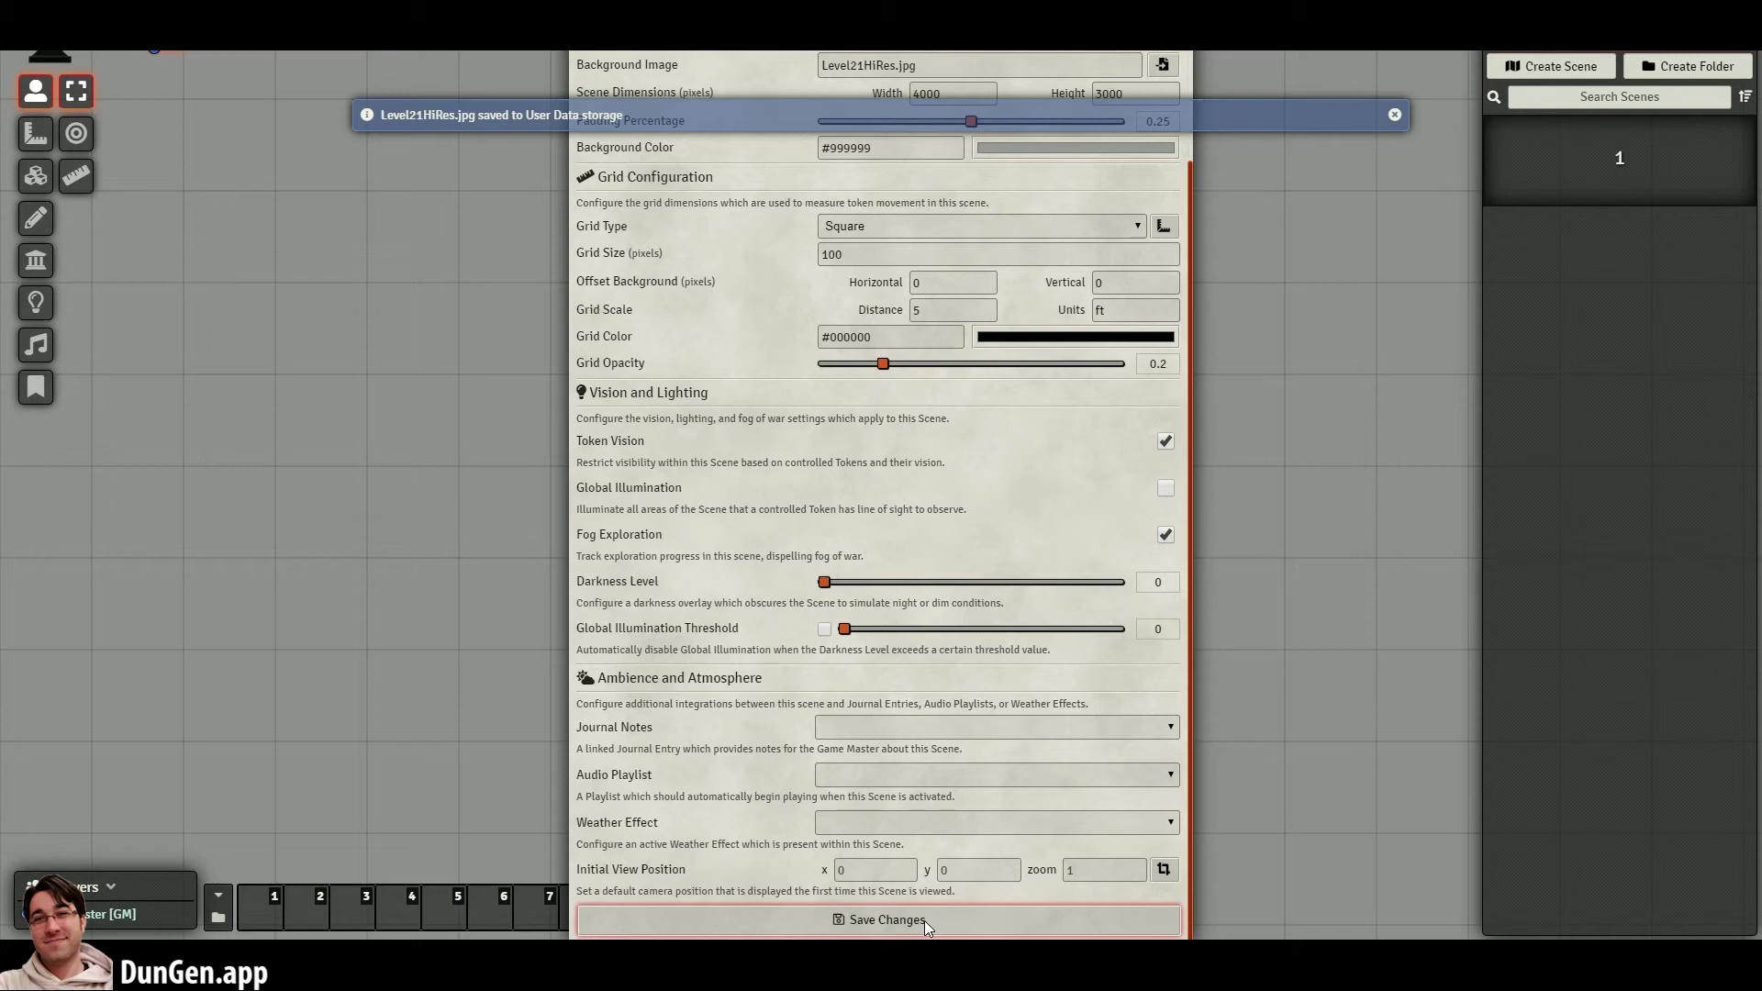
pyautogui.click(923, 921)
pyautogui.press('Return')
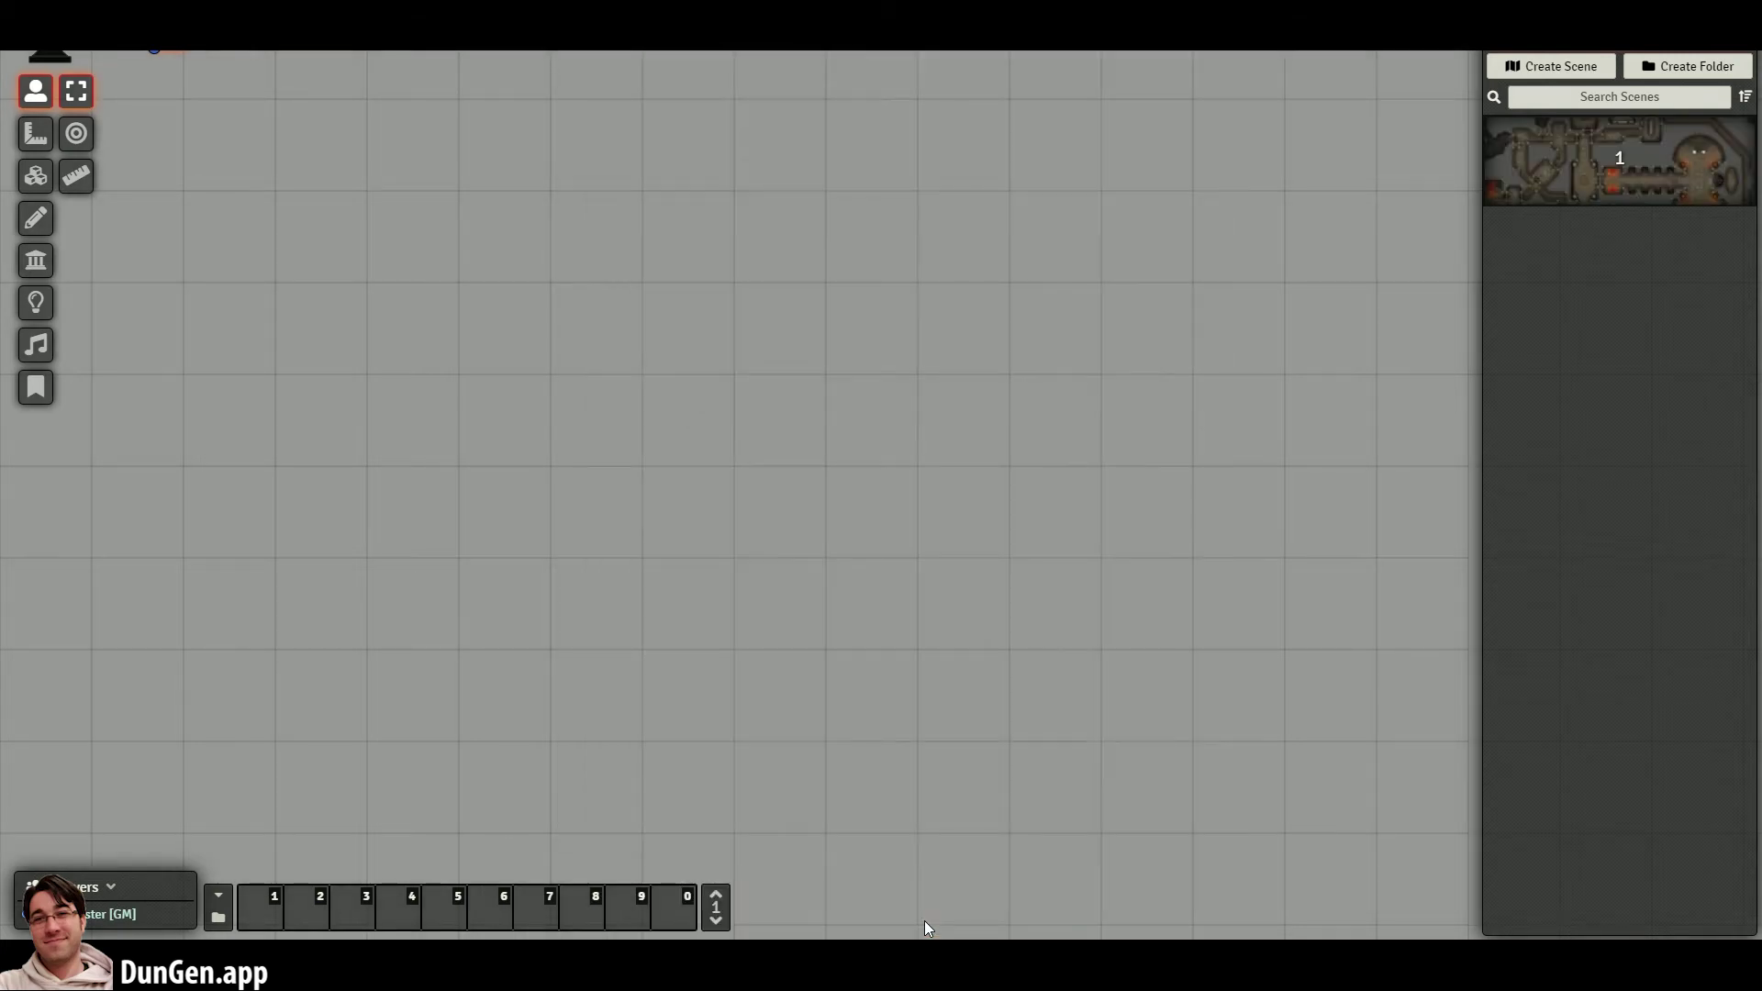
# - Import the downloaded Level21Walls.jpg.json walls data into scene 1 via Import Data
pyautogui.rightClick(1615, 171)
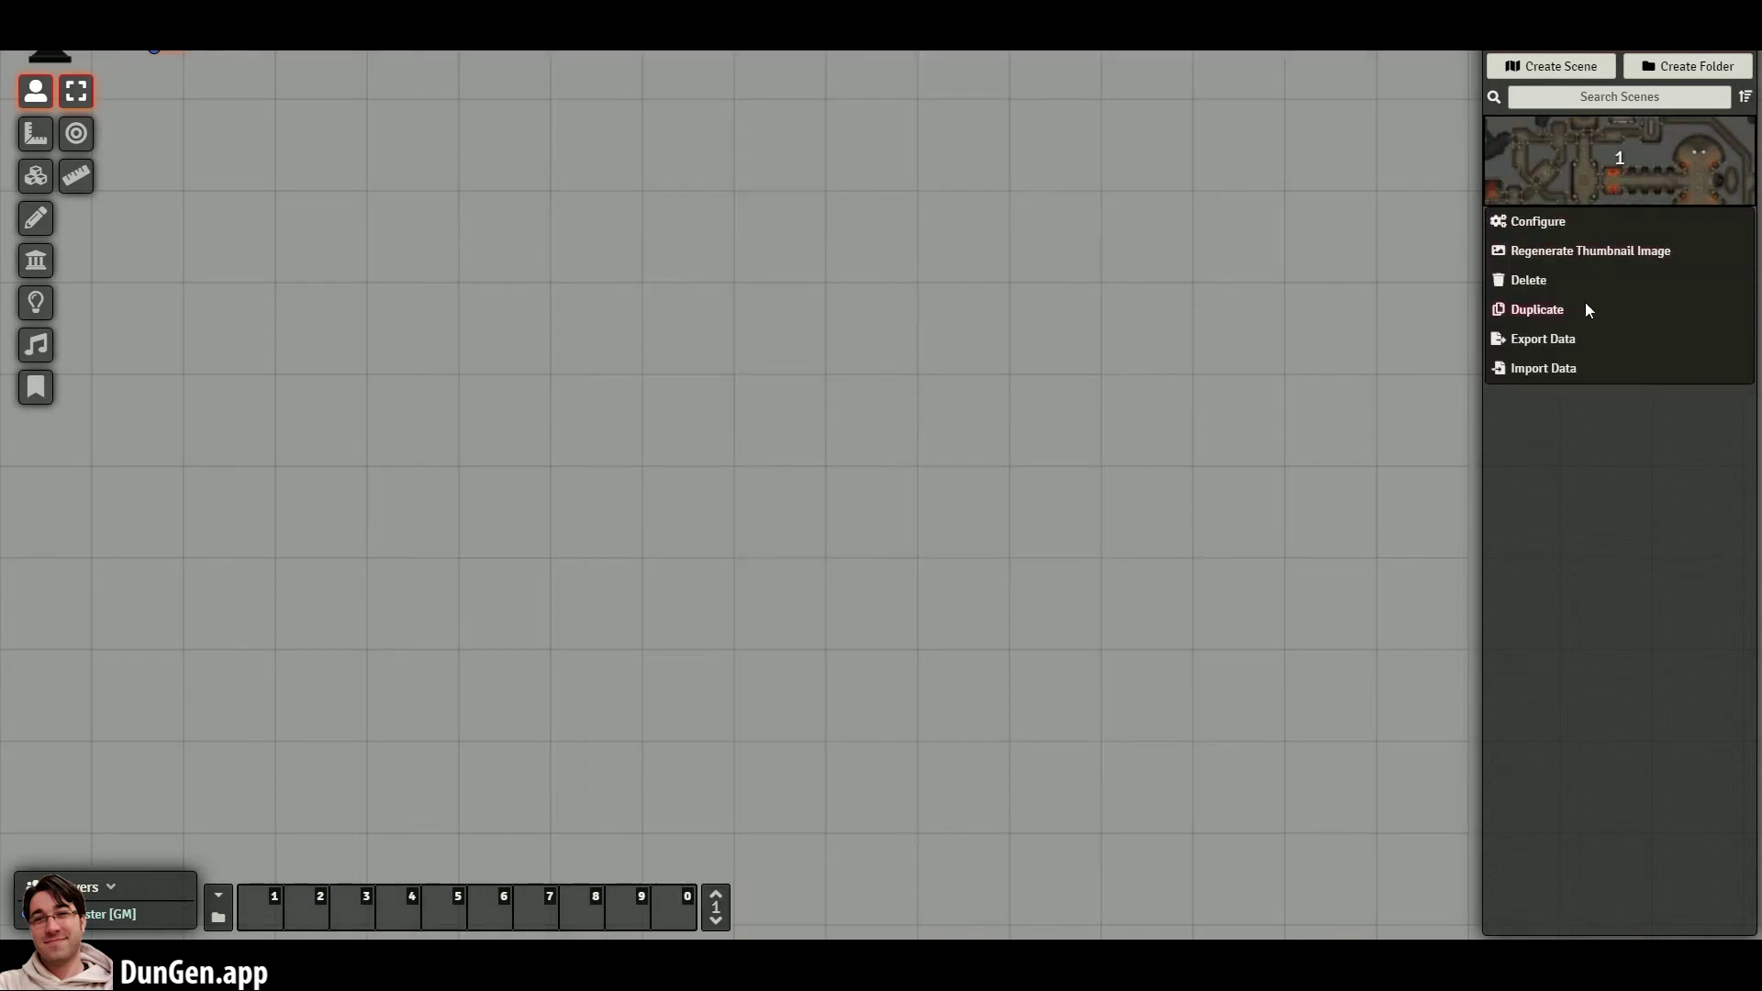
pyautogui.click(1550, 367)
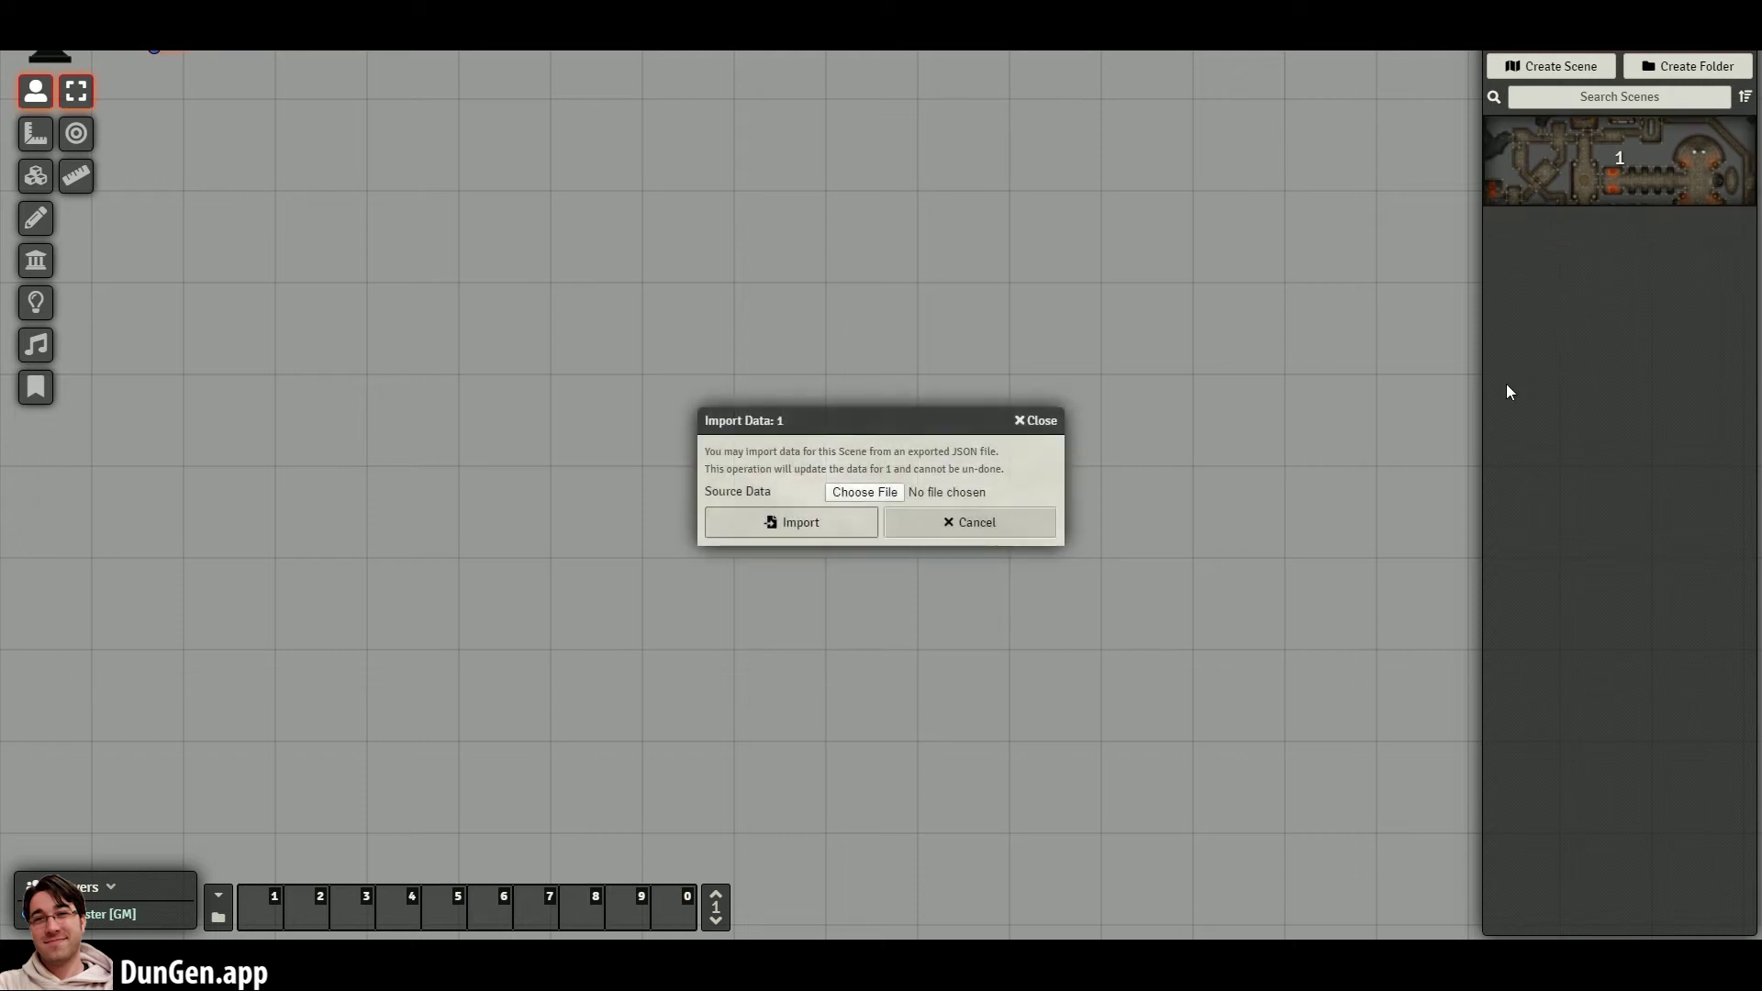
pyautogui.click(864, 495)
pyautogui.doubleClick(256, 177)
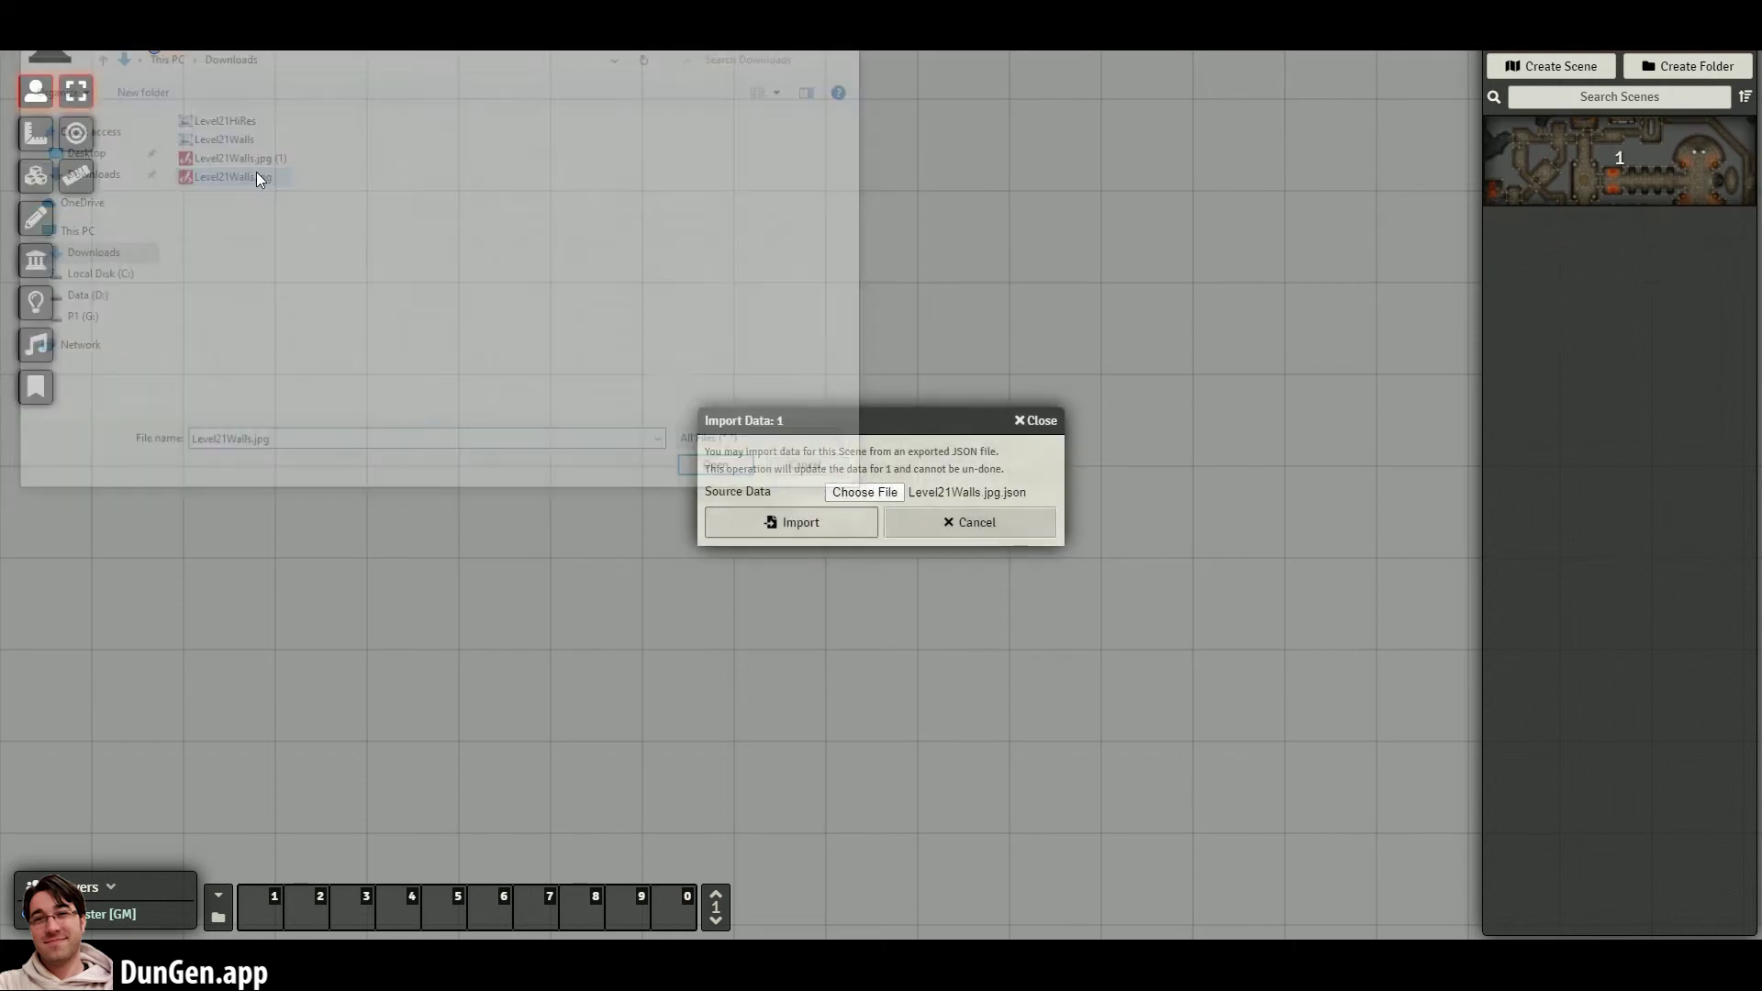
pyautogui.click(806, 519)
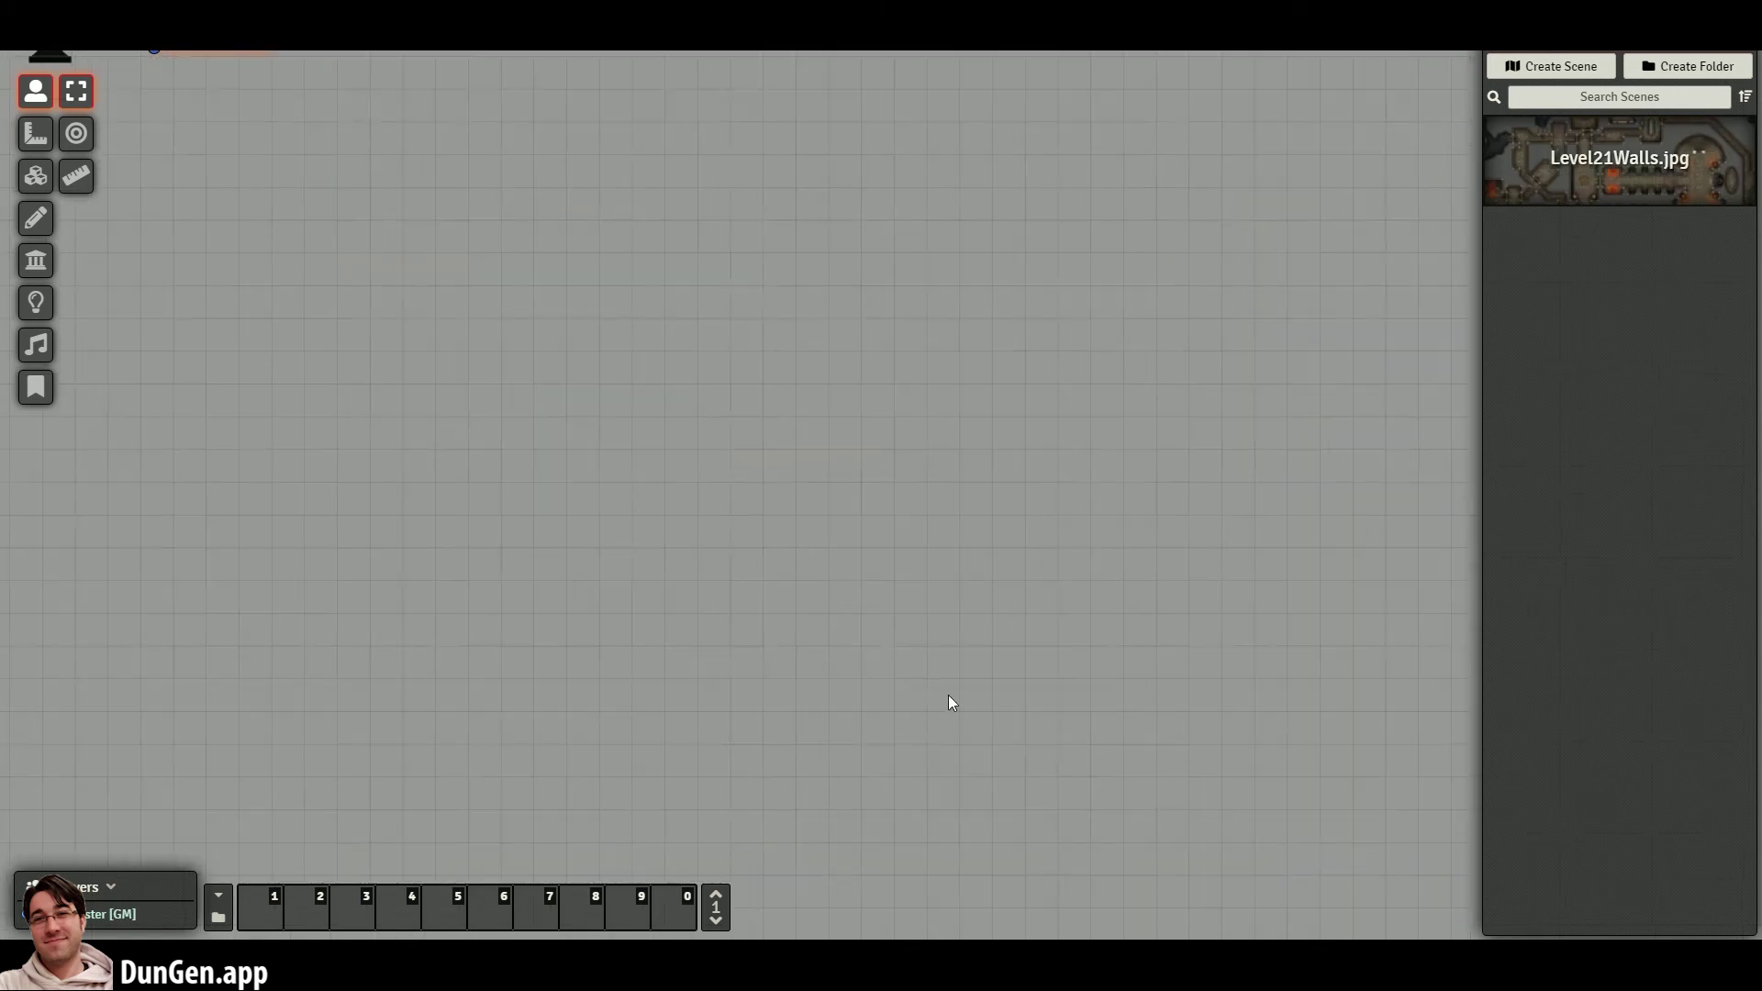
# - Switch to the Walls layer and pan across the map to the semicircular brazier room
pyautogui.moveTo(1412, 894); pyautogui.dragTo(545, 68)
pyautogui.moveTo(1275, 822); pyautogui.dragTo(910, 395)
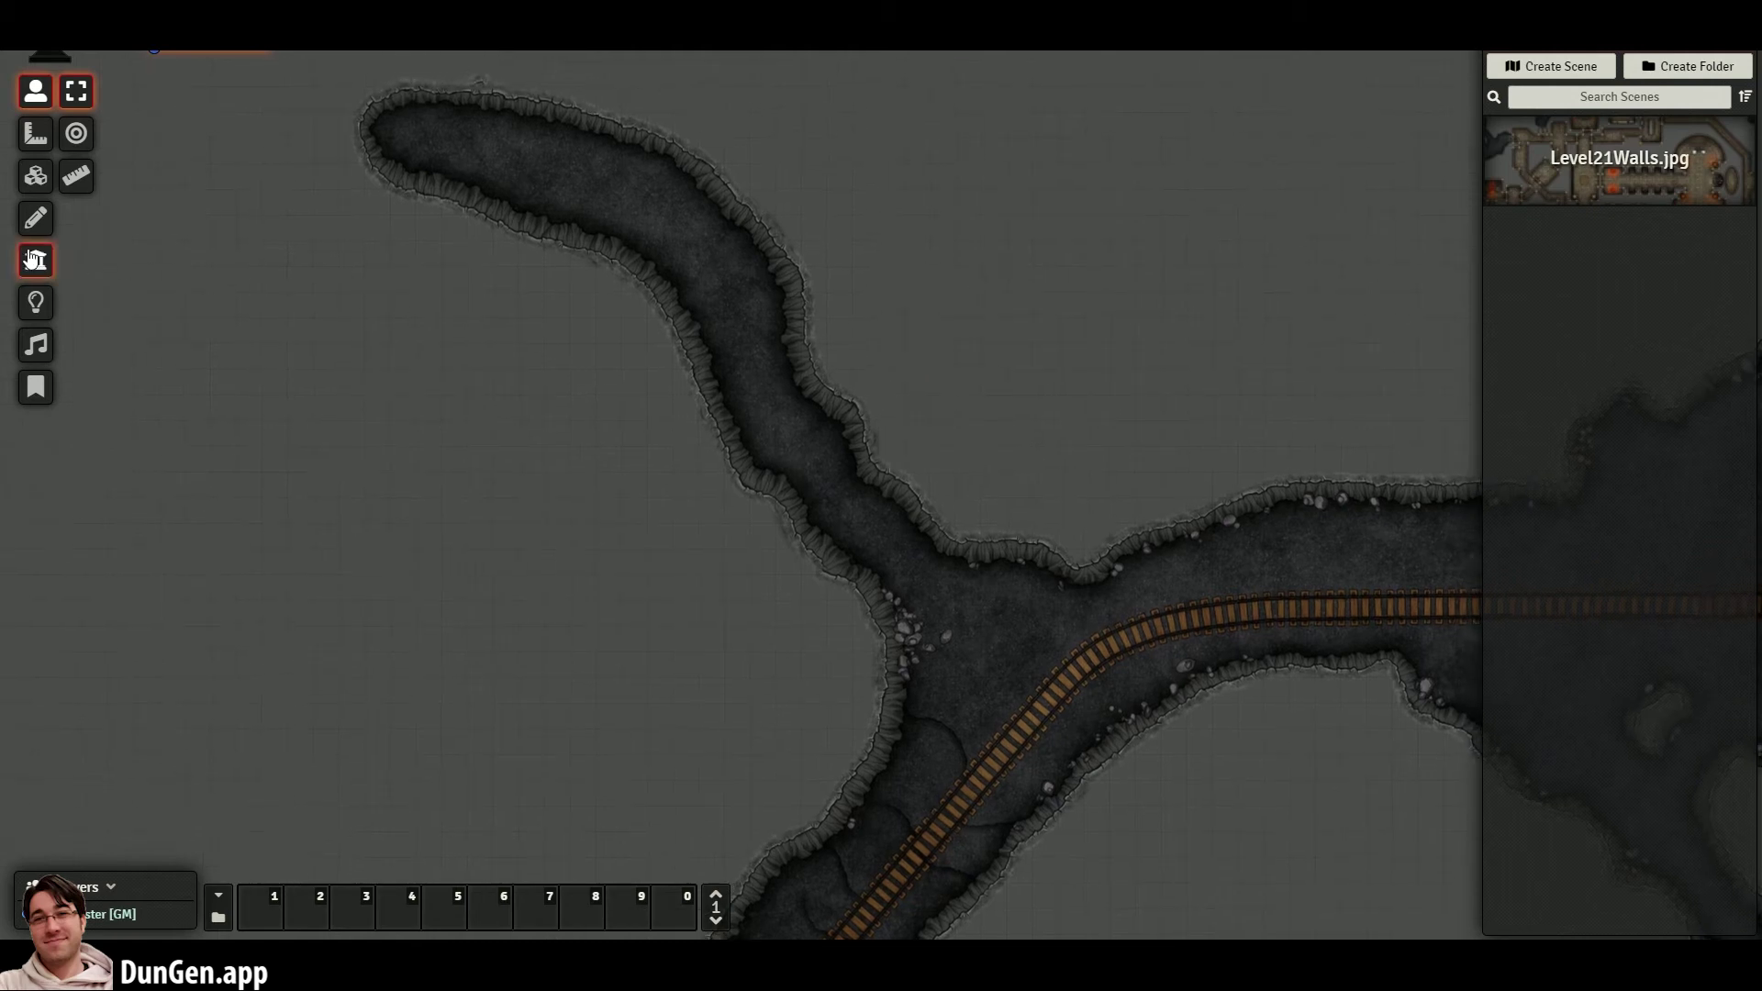
pyautogui.click(34, 259)
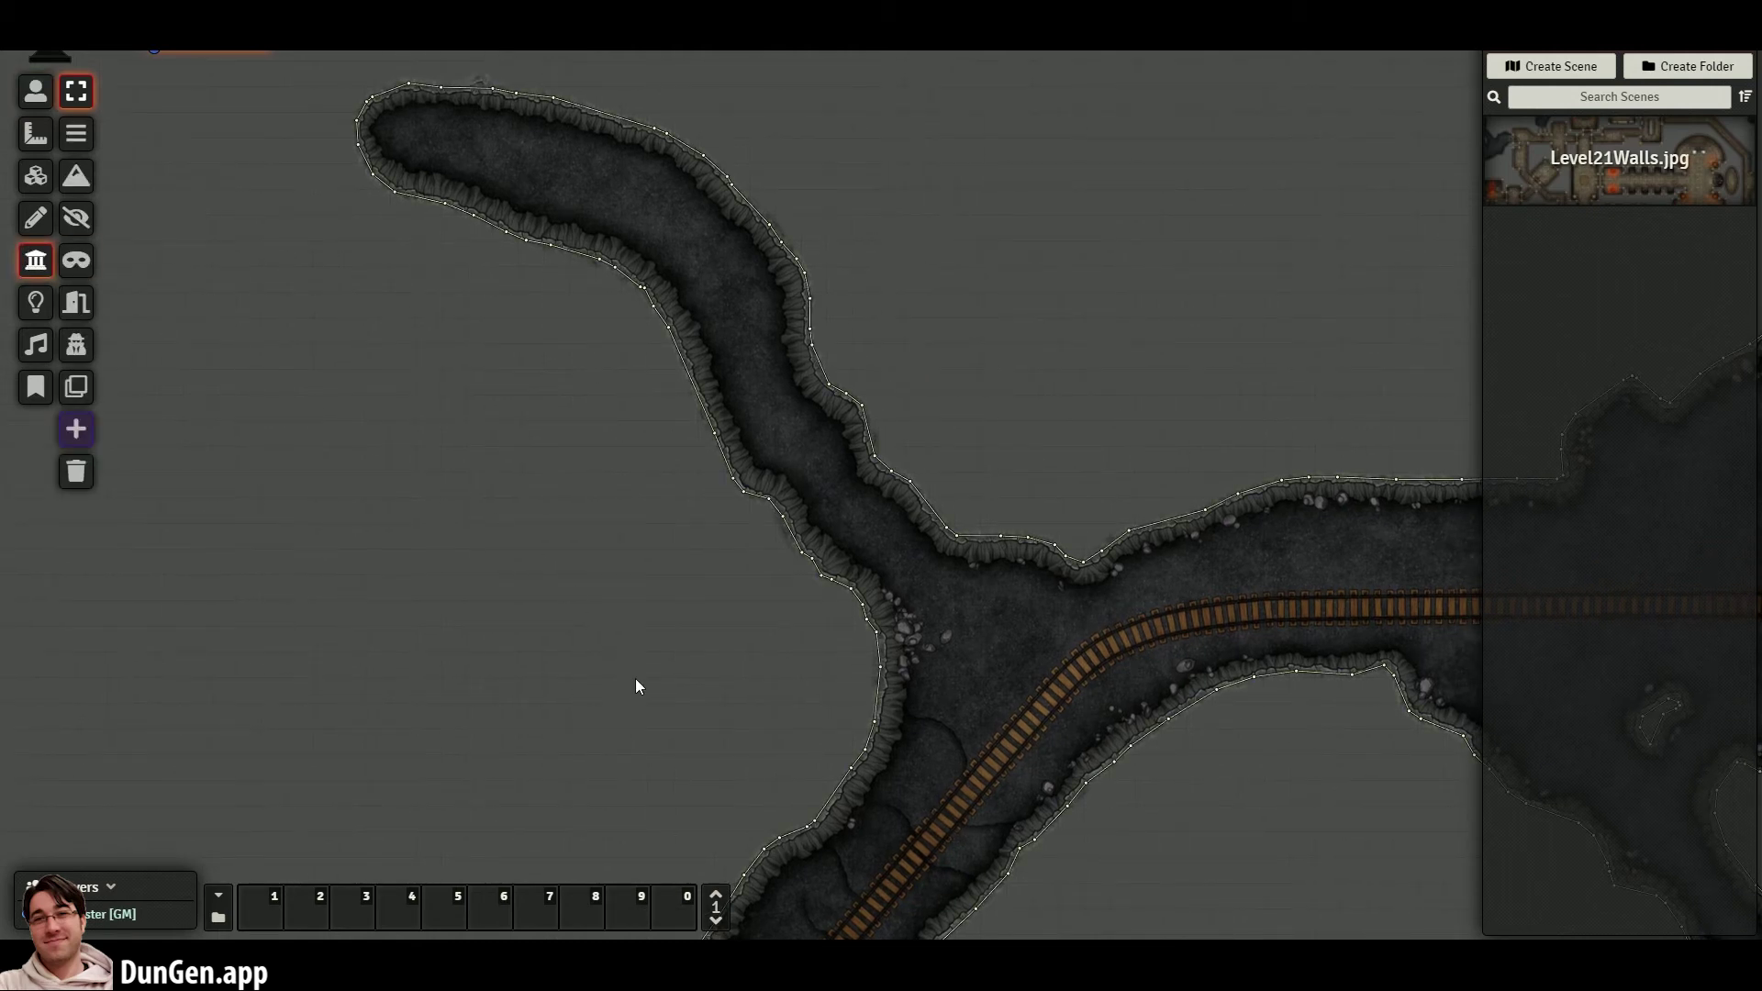
pyautogui.moveTo(650, 735); pyautogui.dragTo(639, 60)
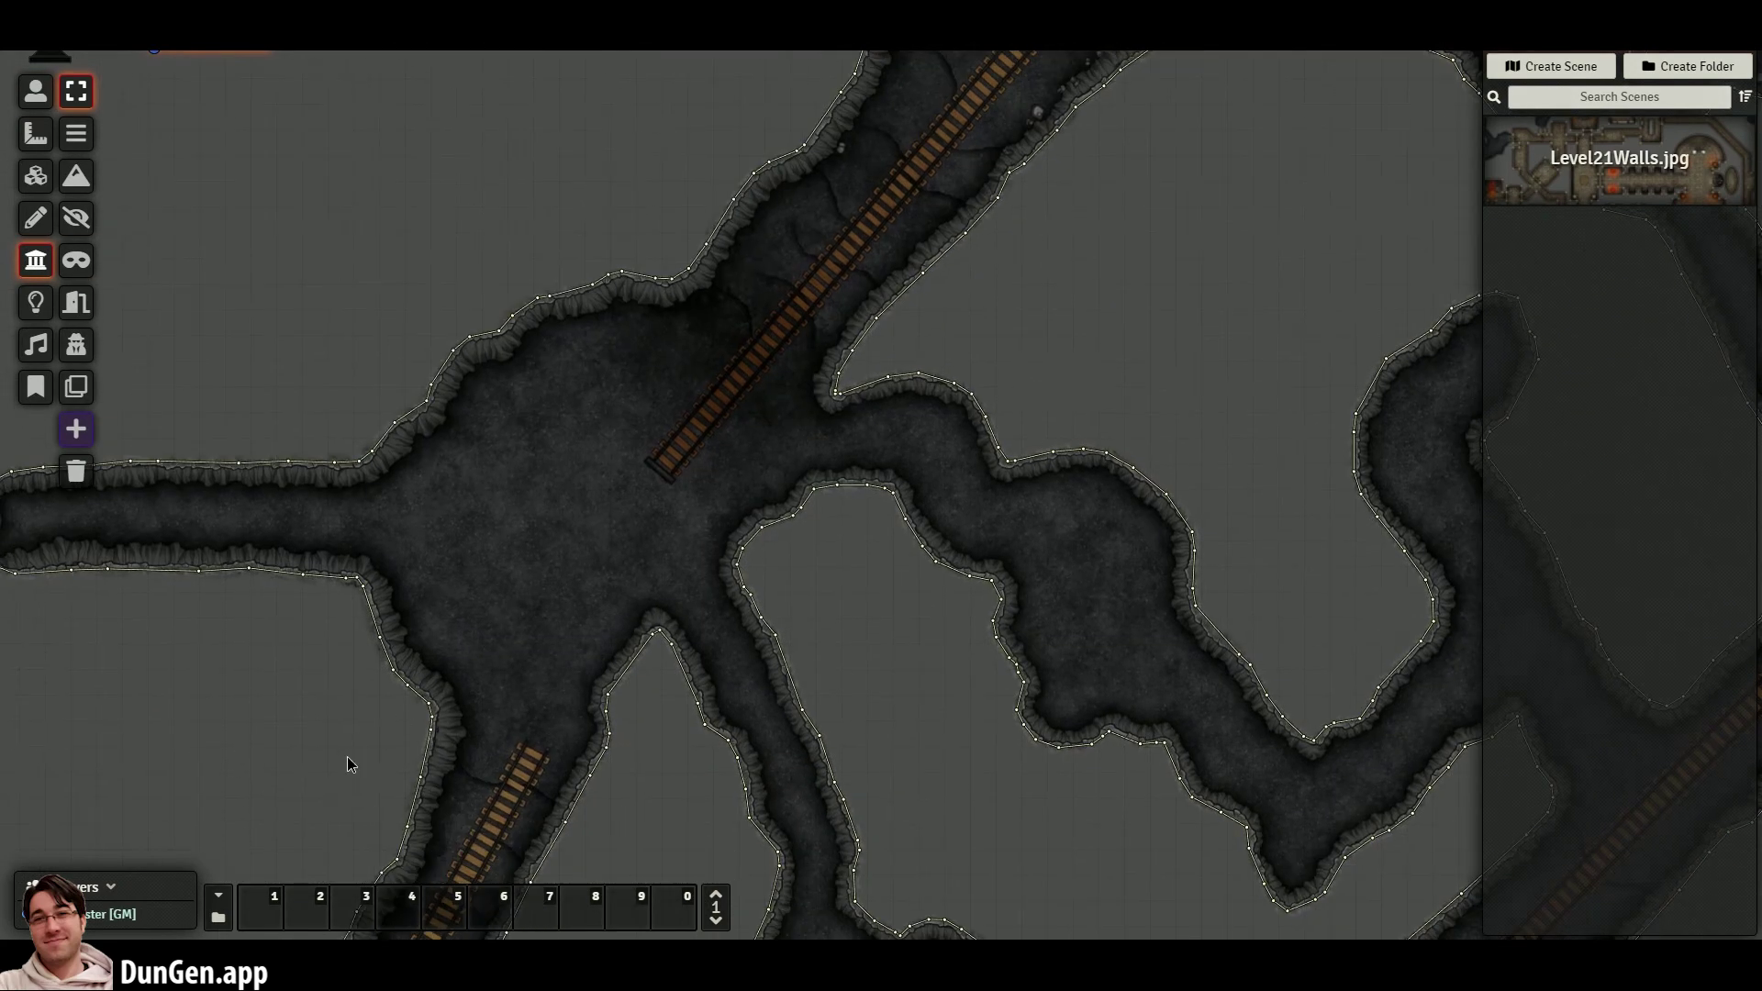
pyautogui.moveTo(431, 628); pyautogui.dragTo(804, 28)
pyautogui.moveTo(1027, 546); pyautogui.dragTo(852, 168)
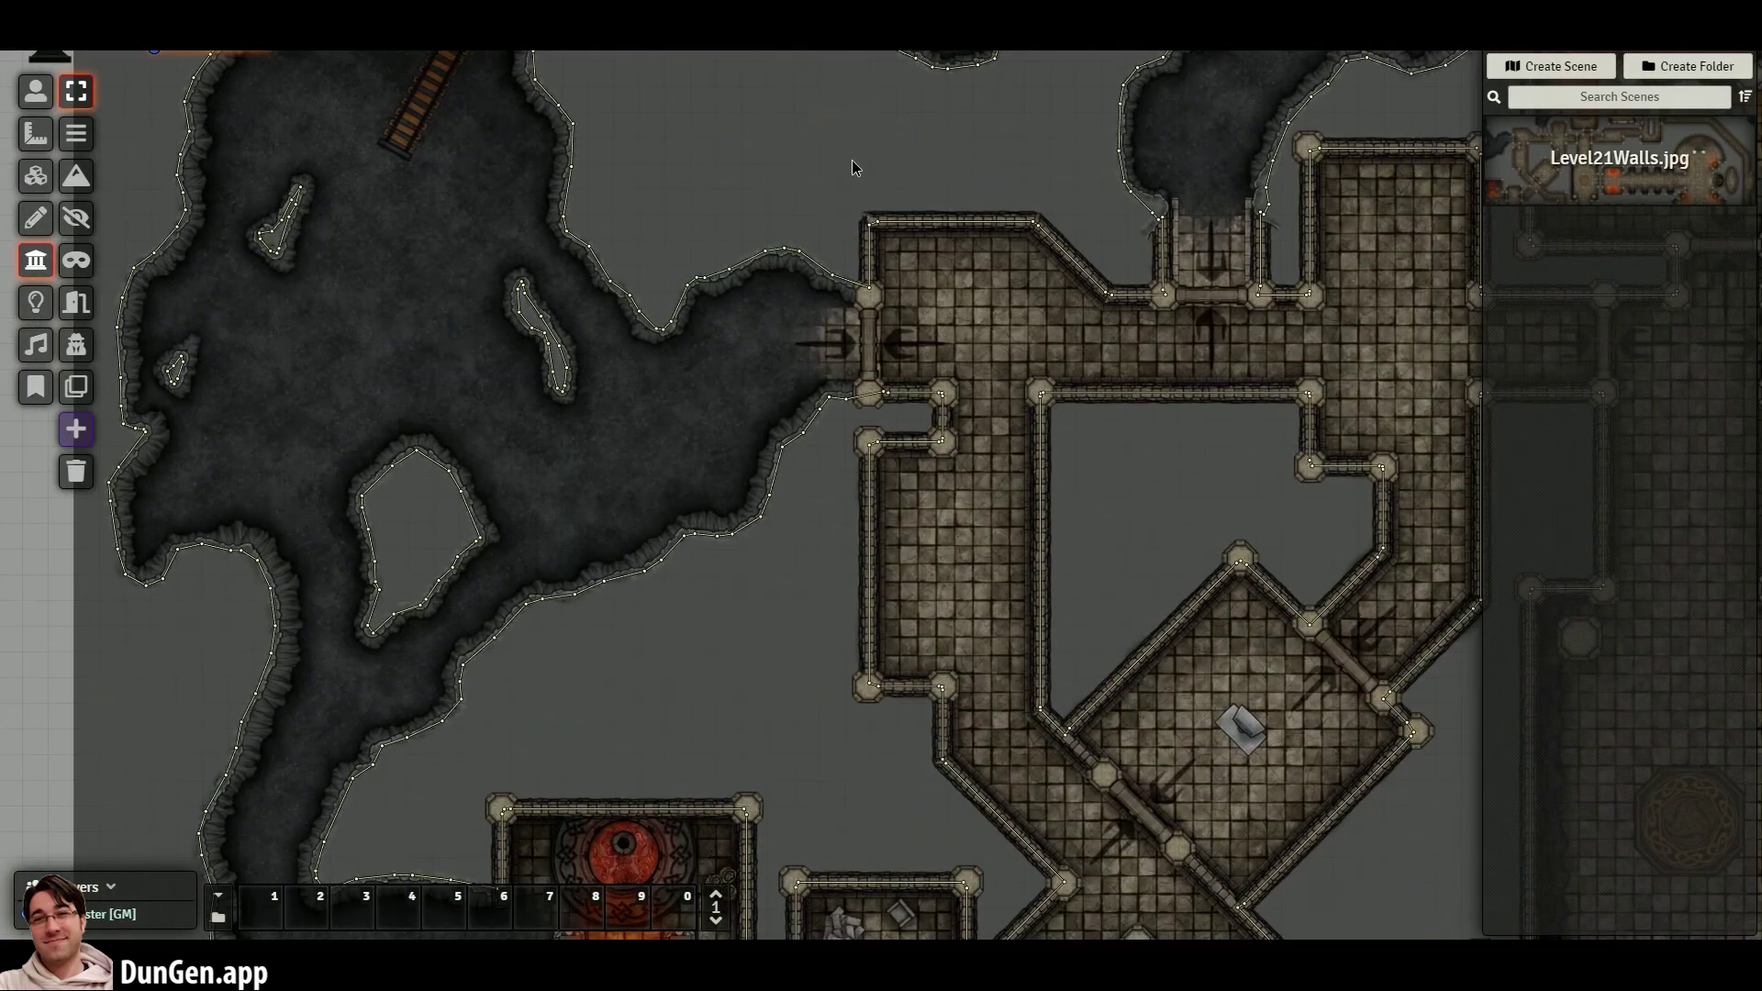
pyautogui.moveTo(1282, 221); pyautogui.dragTo(668, 602)
pyautogui.scroll(-6, 1330, 450)
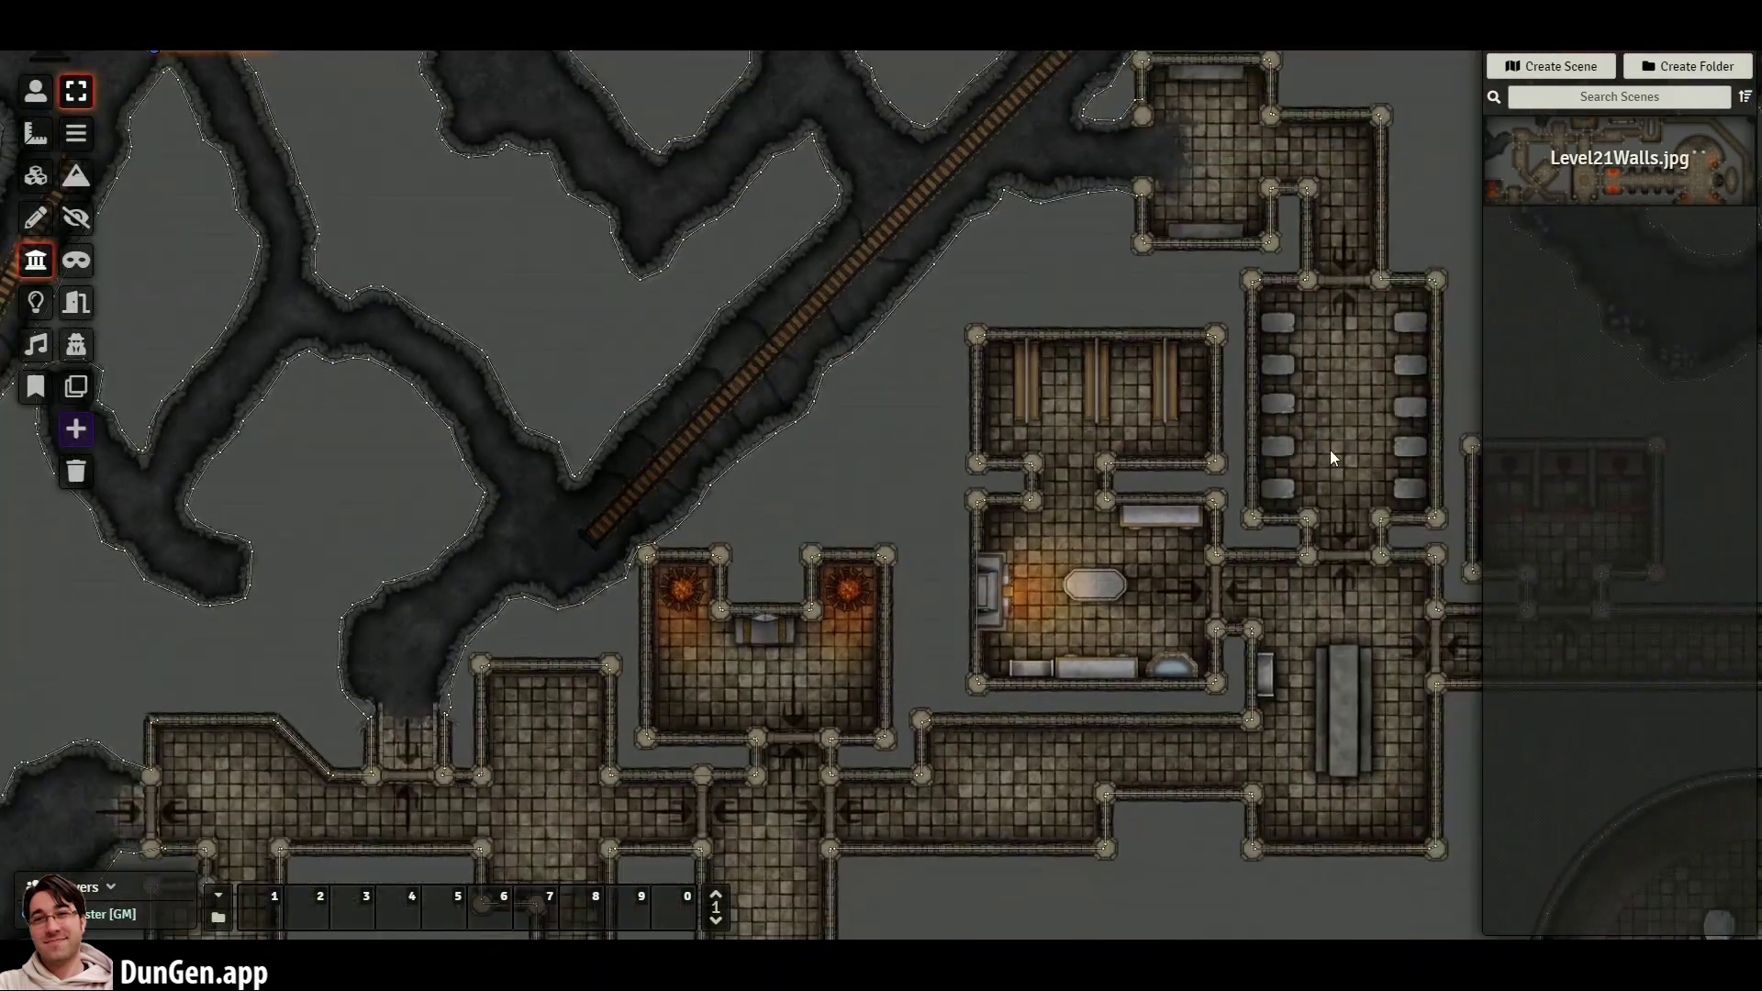
pyautogui.moveTo(1334, 457); pyautogui.dragTo(257, 548)
pyautogui.moveTo(669, 624); pyautogui.dragTo(879, 161)
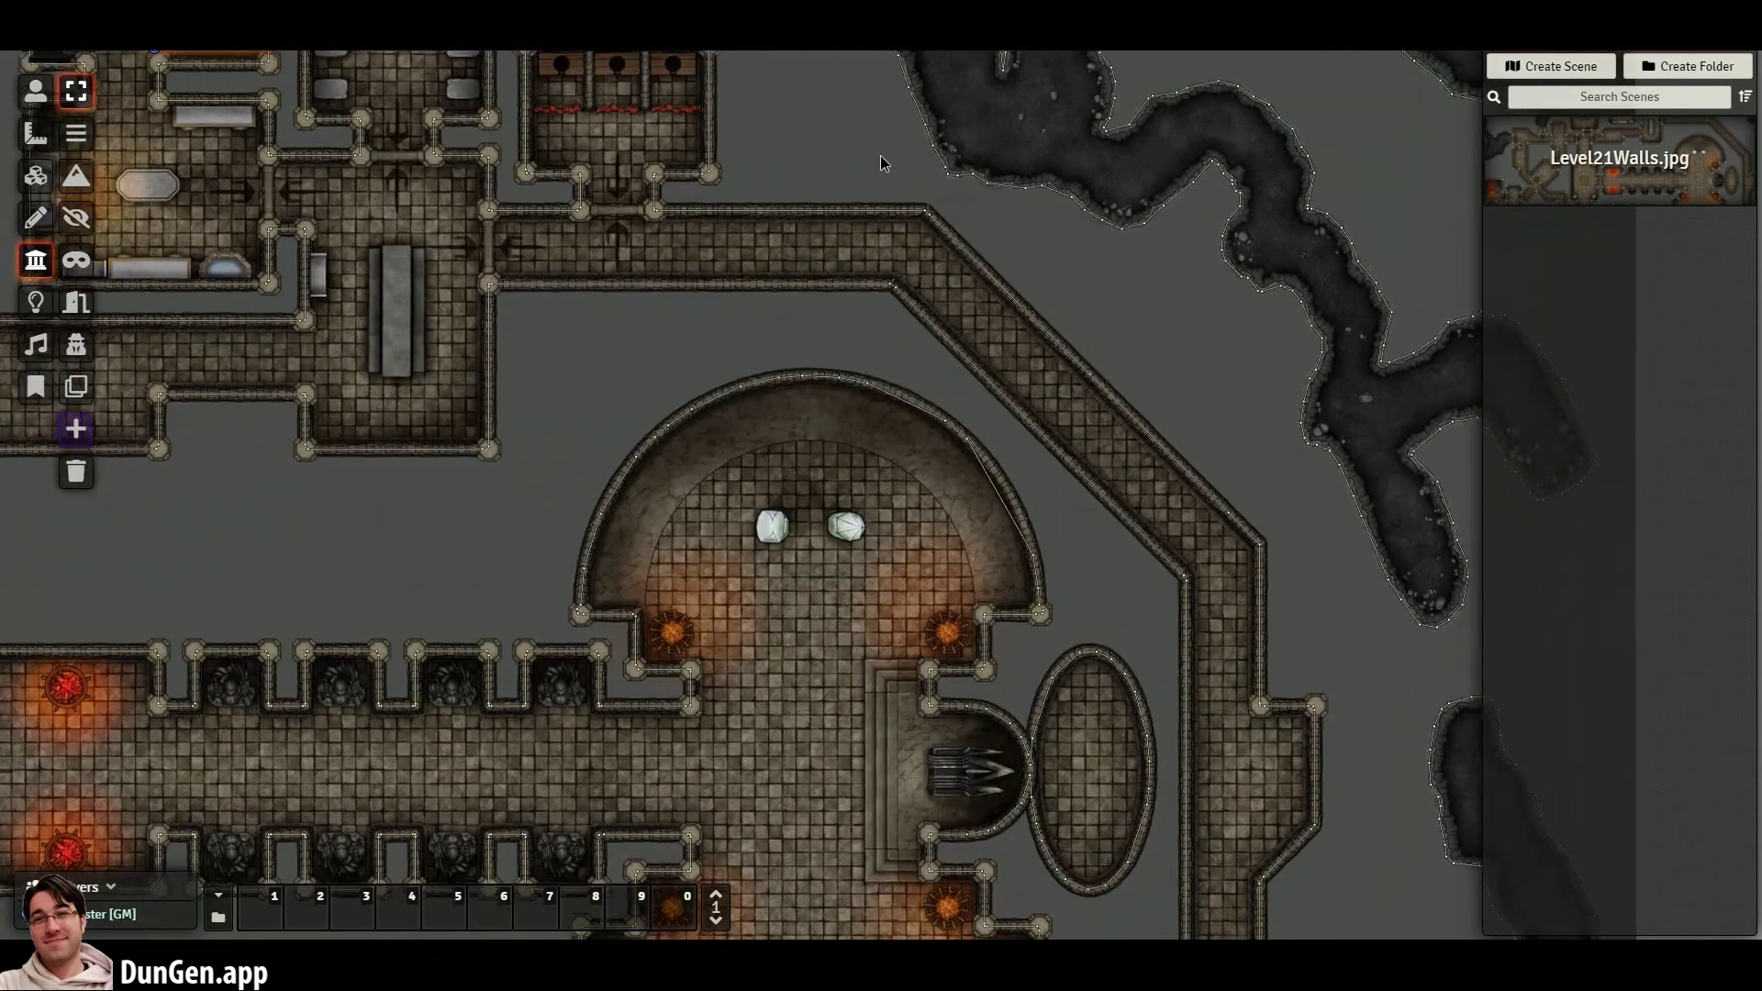
pyautogui.scroll(3, 871, 459)
pyautogui.scroll(1, 852, 473)
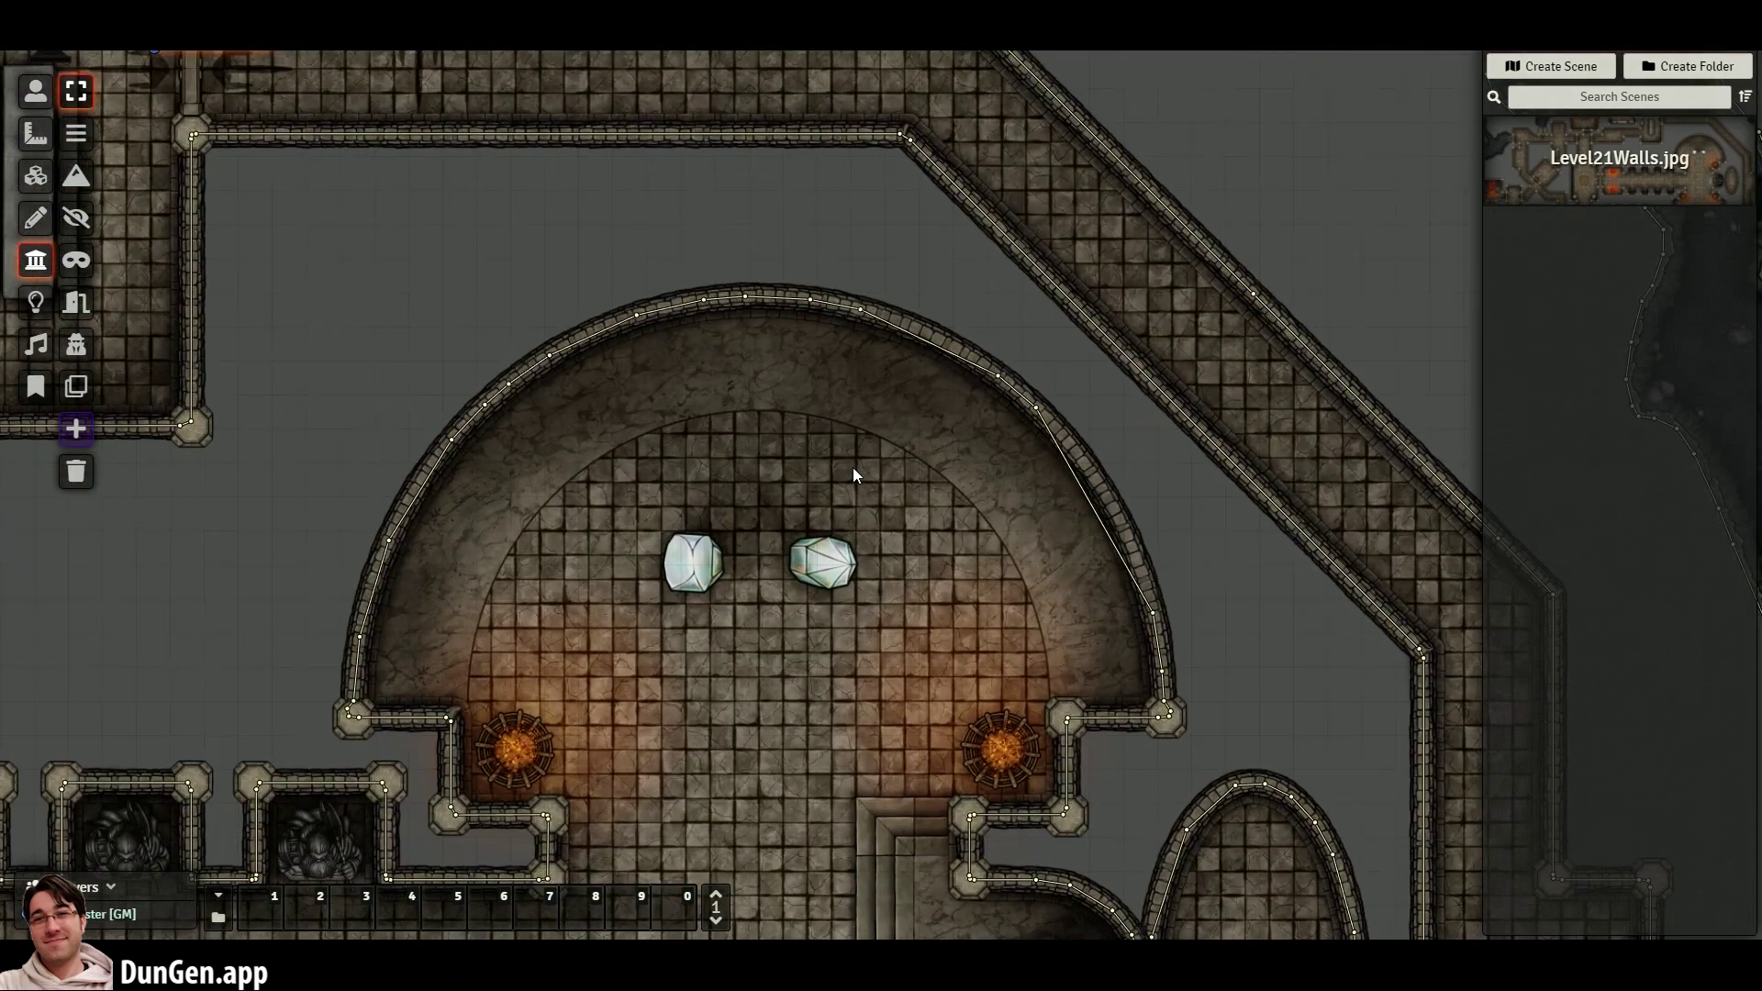
# - Delete the stray straight wall across the curved wall and draw a new segment along the curve
pyautogui.moveTo(988, 462); pyautogui.dragTo(1118, 561)
pyautogui.press('Delete')
pyautogui.click(88, 142)
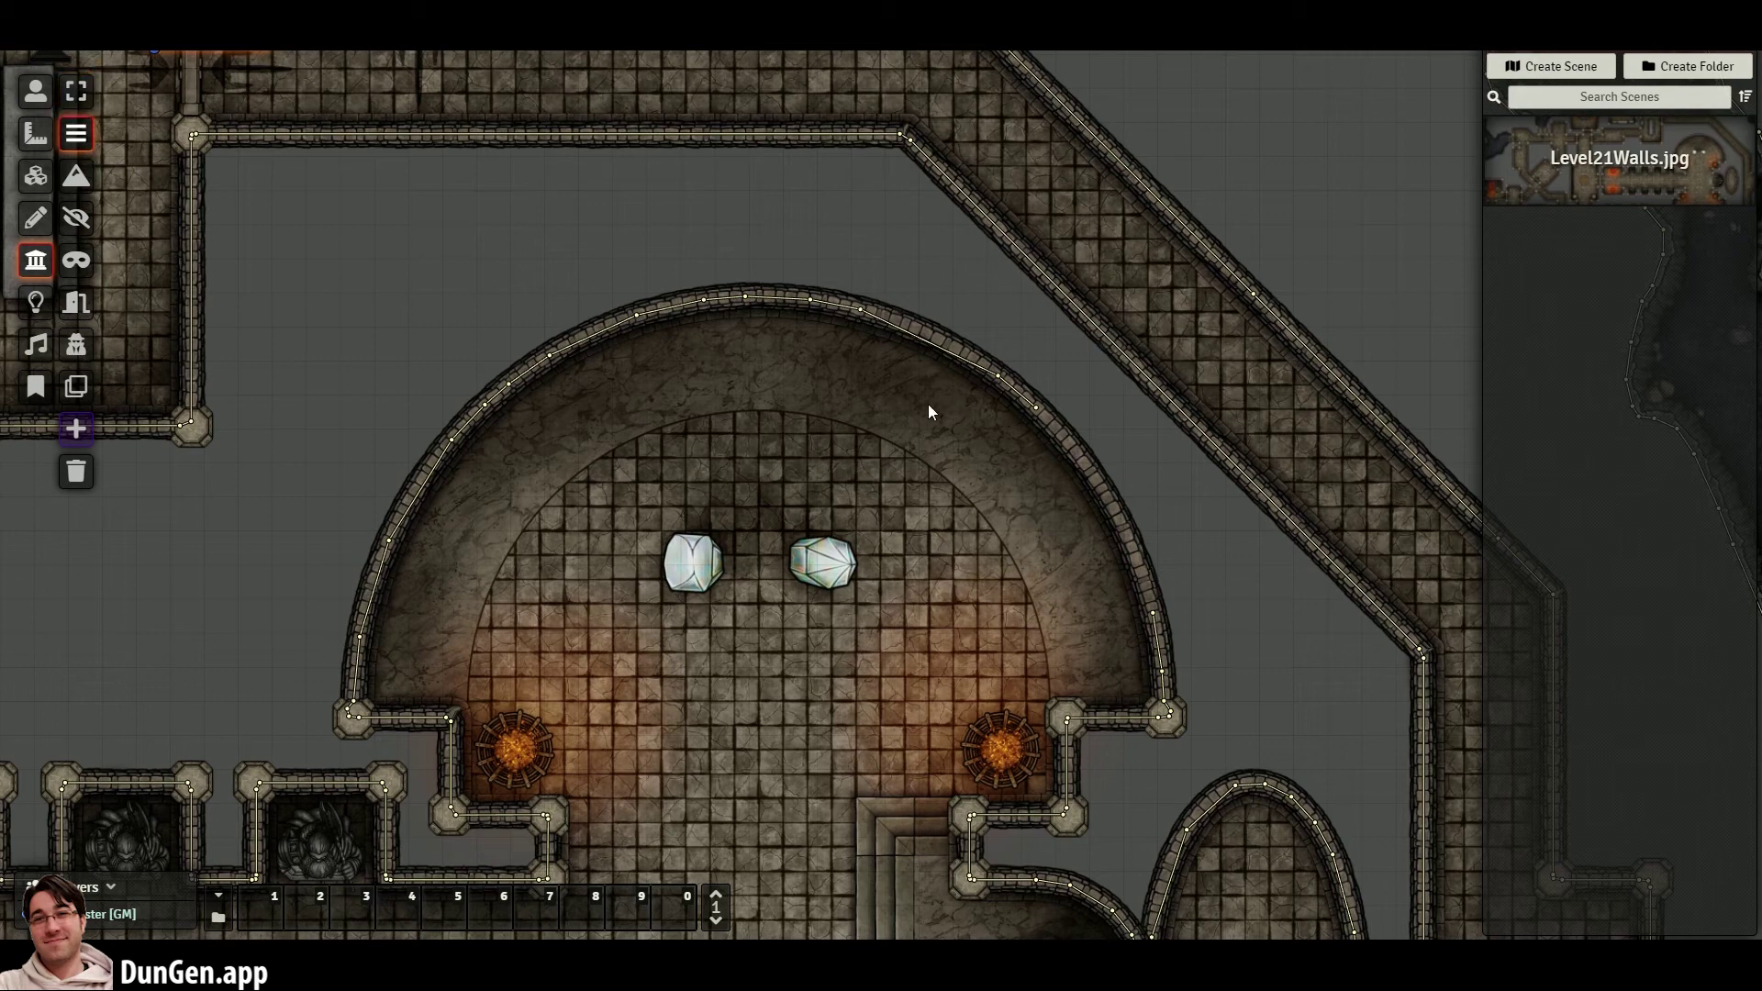
pyautogui.click(1115, 498)
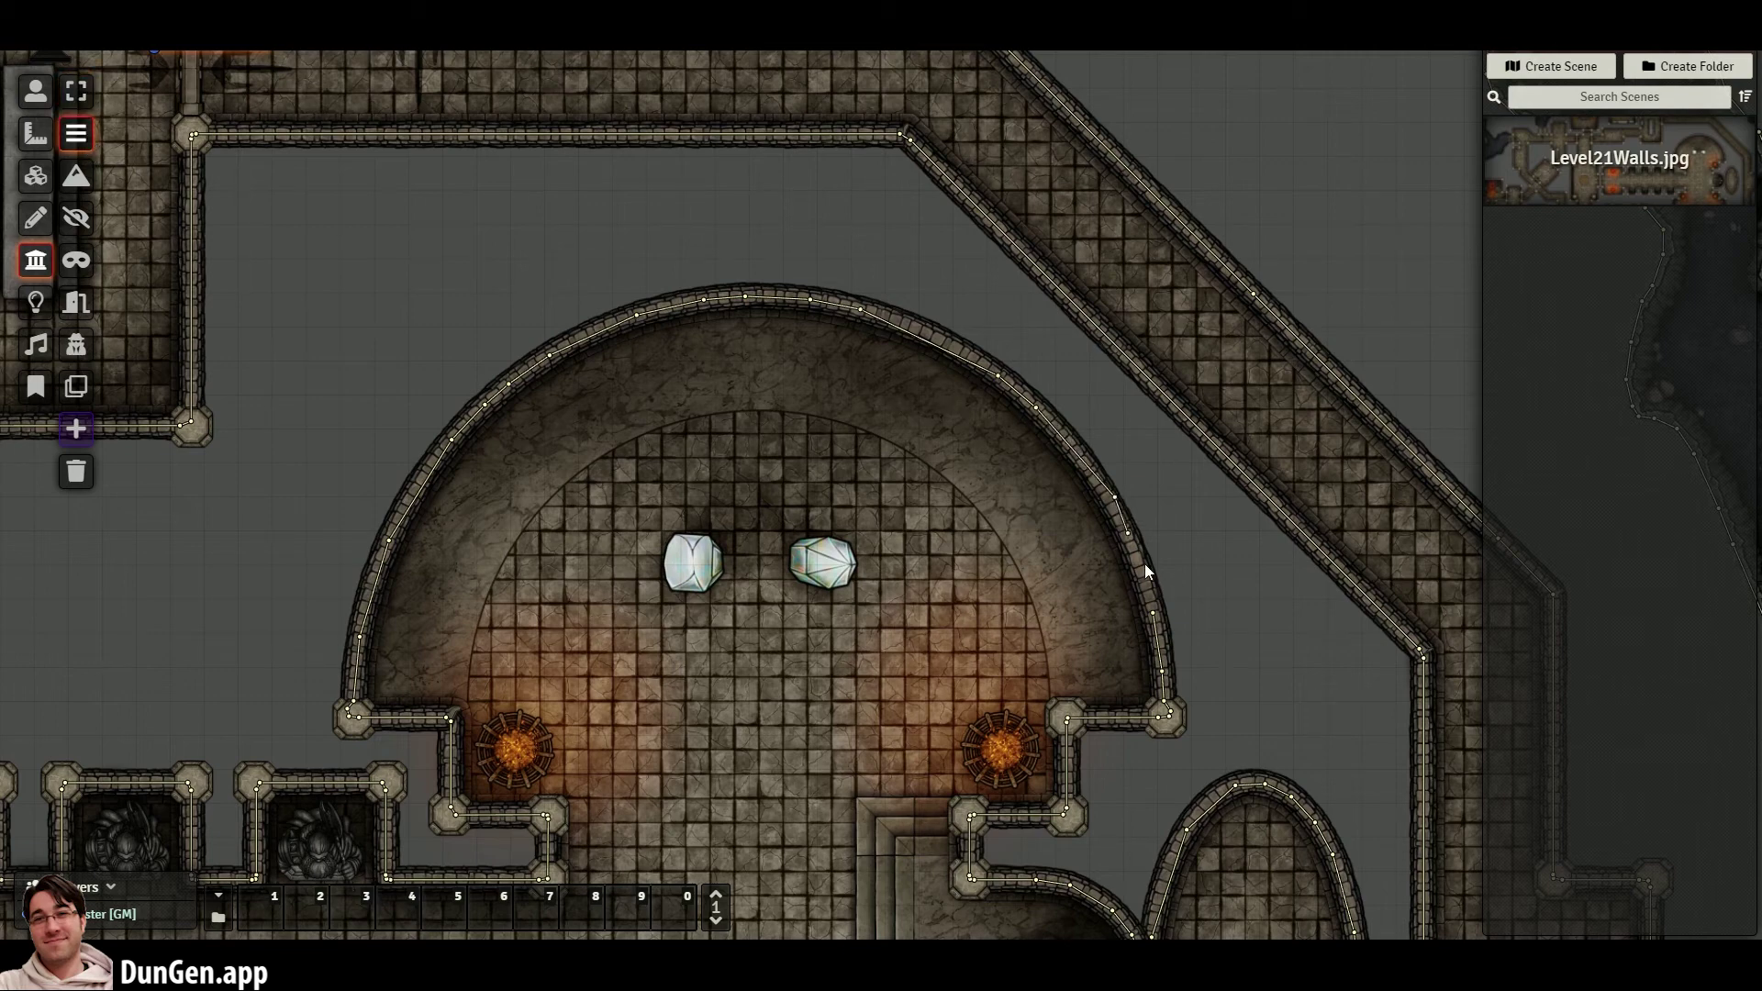
pyautogui.click(1154, 614)
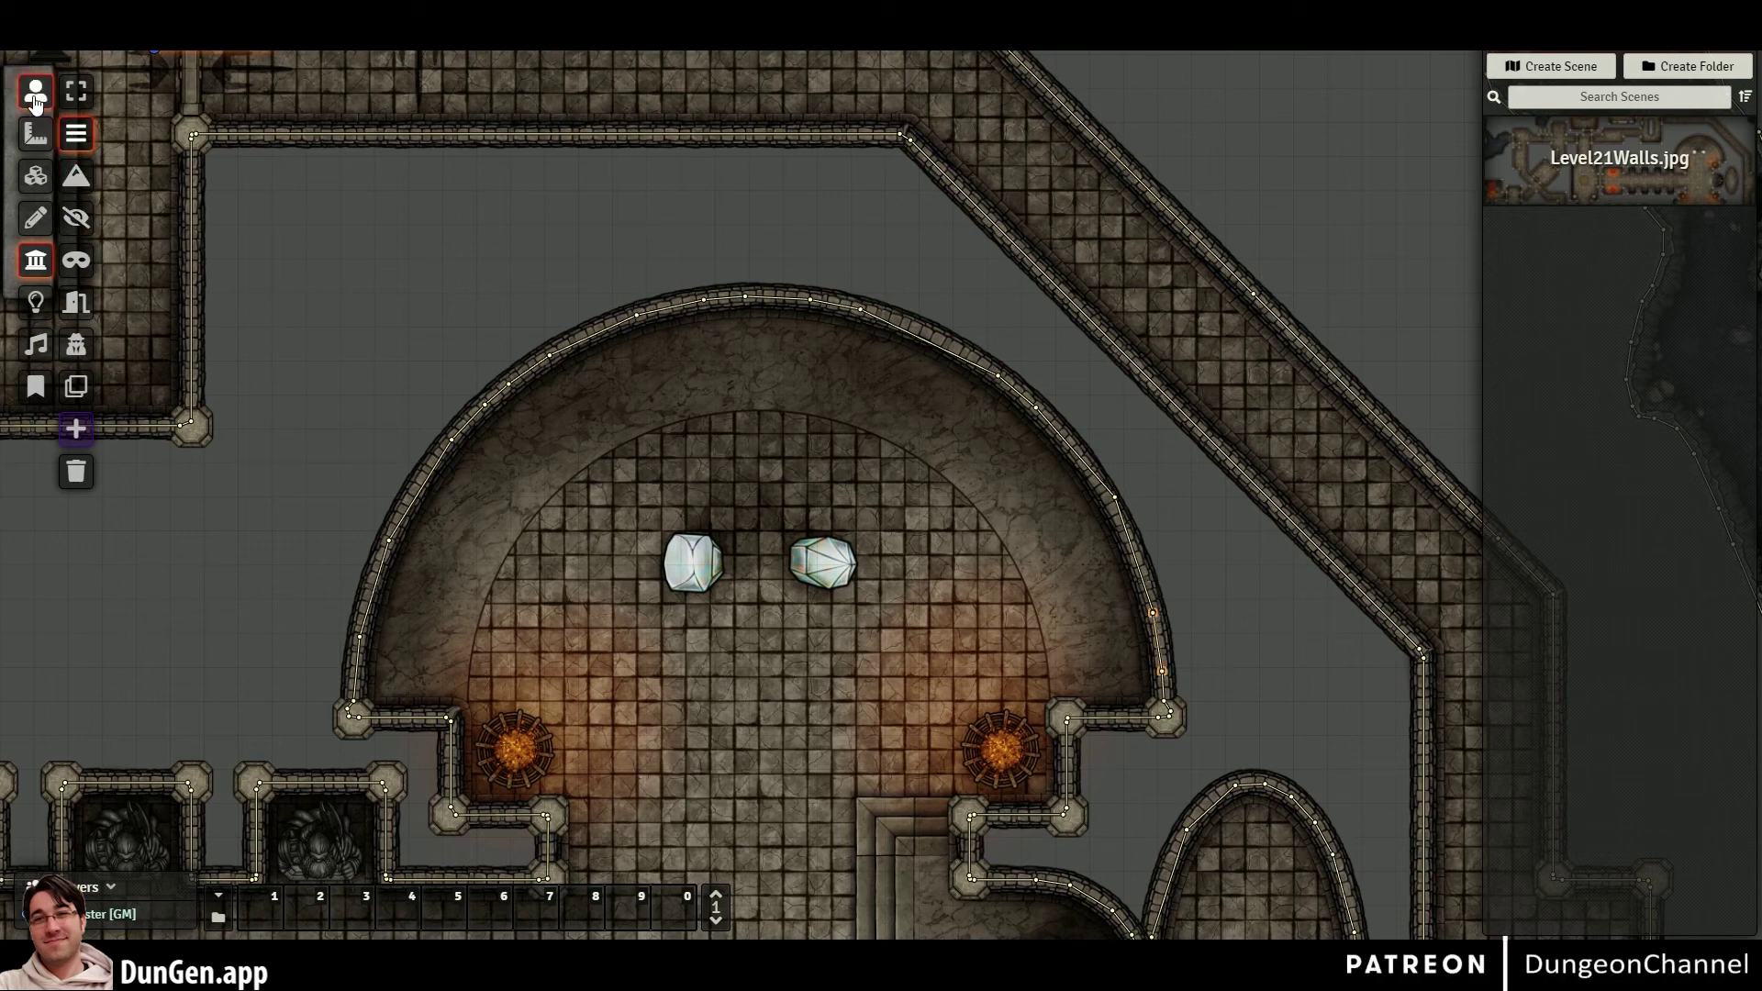
pyautogui.click(35, 100)
# - Drag the Character actor from the Actors list onto the cave area of the map
pyautogui.scroll(-3, 887, 592)
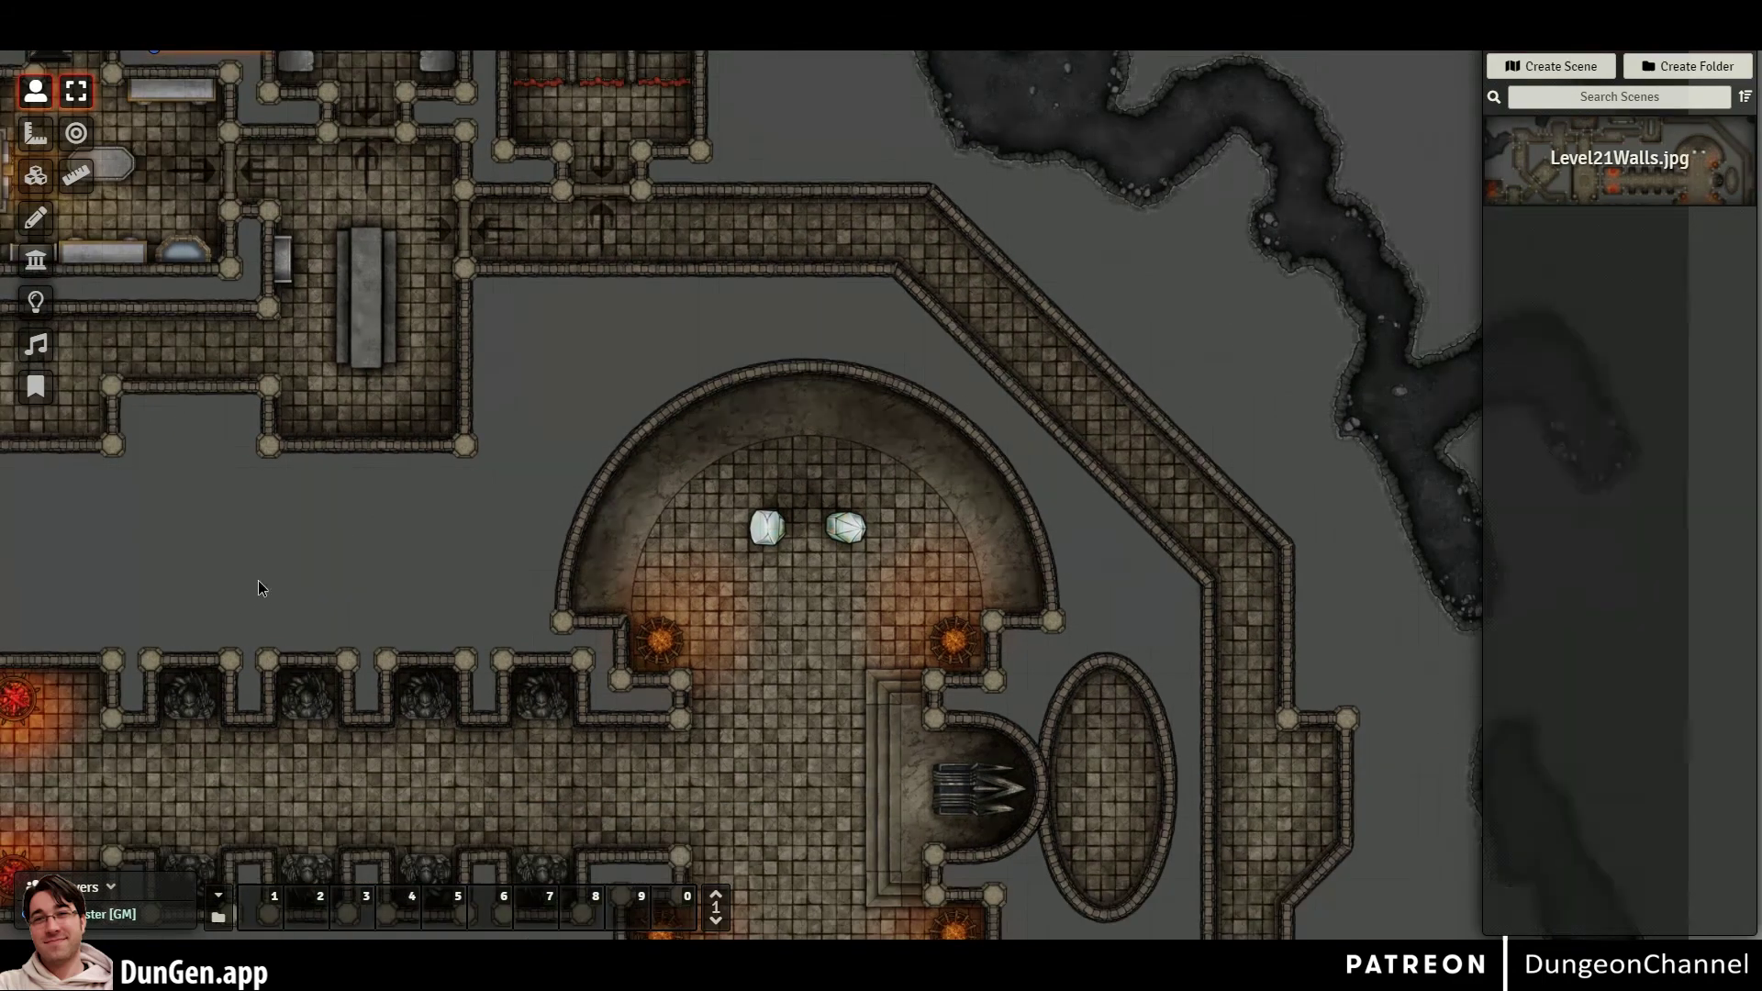
pyautogui.moveTo(258, 587); pyautogui.dragTo(1257, 495)
pyautogui.moveTo(443, 699); pyautogui.dragTo(1245, 784)
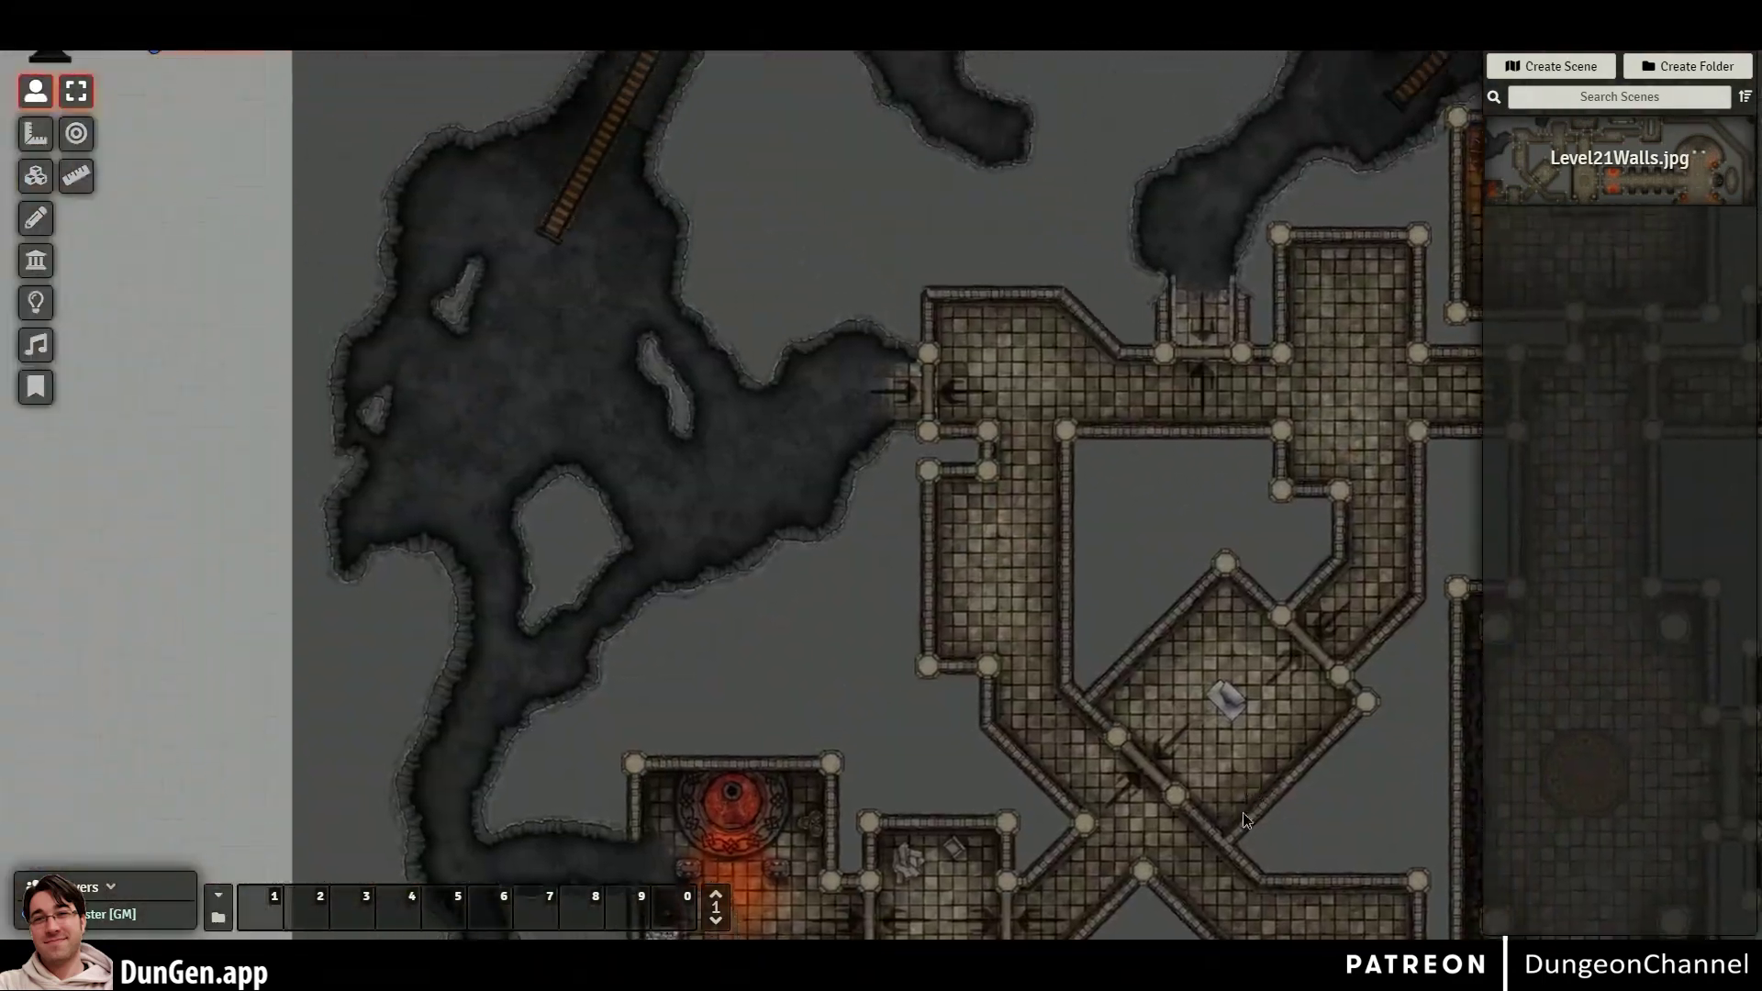
pyautogui.click(1571, 56)
pyautogui.moveTo(1551, 142); pyautogui.dragTo(580, 565)
# - Walk the Character token through the caves into the stone passage to check its vision
pyautogui.scroll(13, 595, 580)
pyautogui.moveTo(499, 760); pyautogui.dragTo(897, 546)
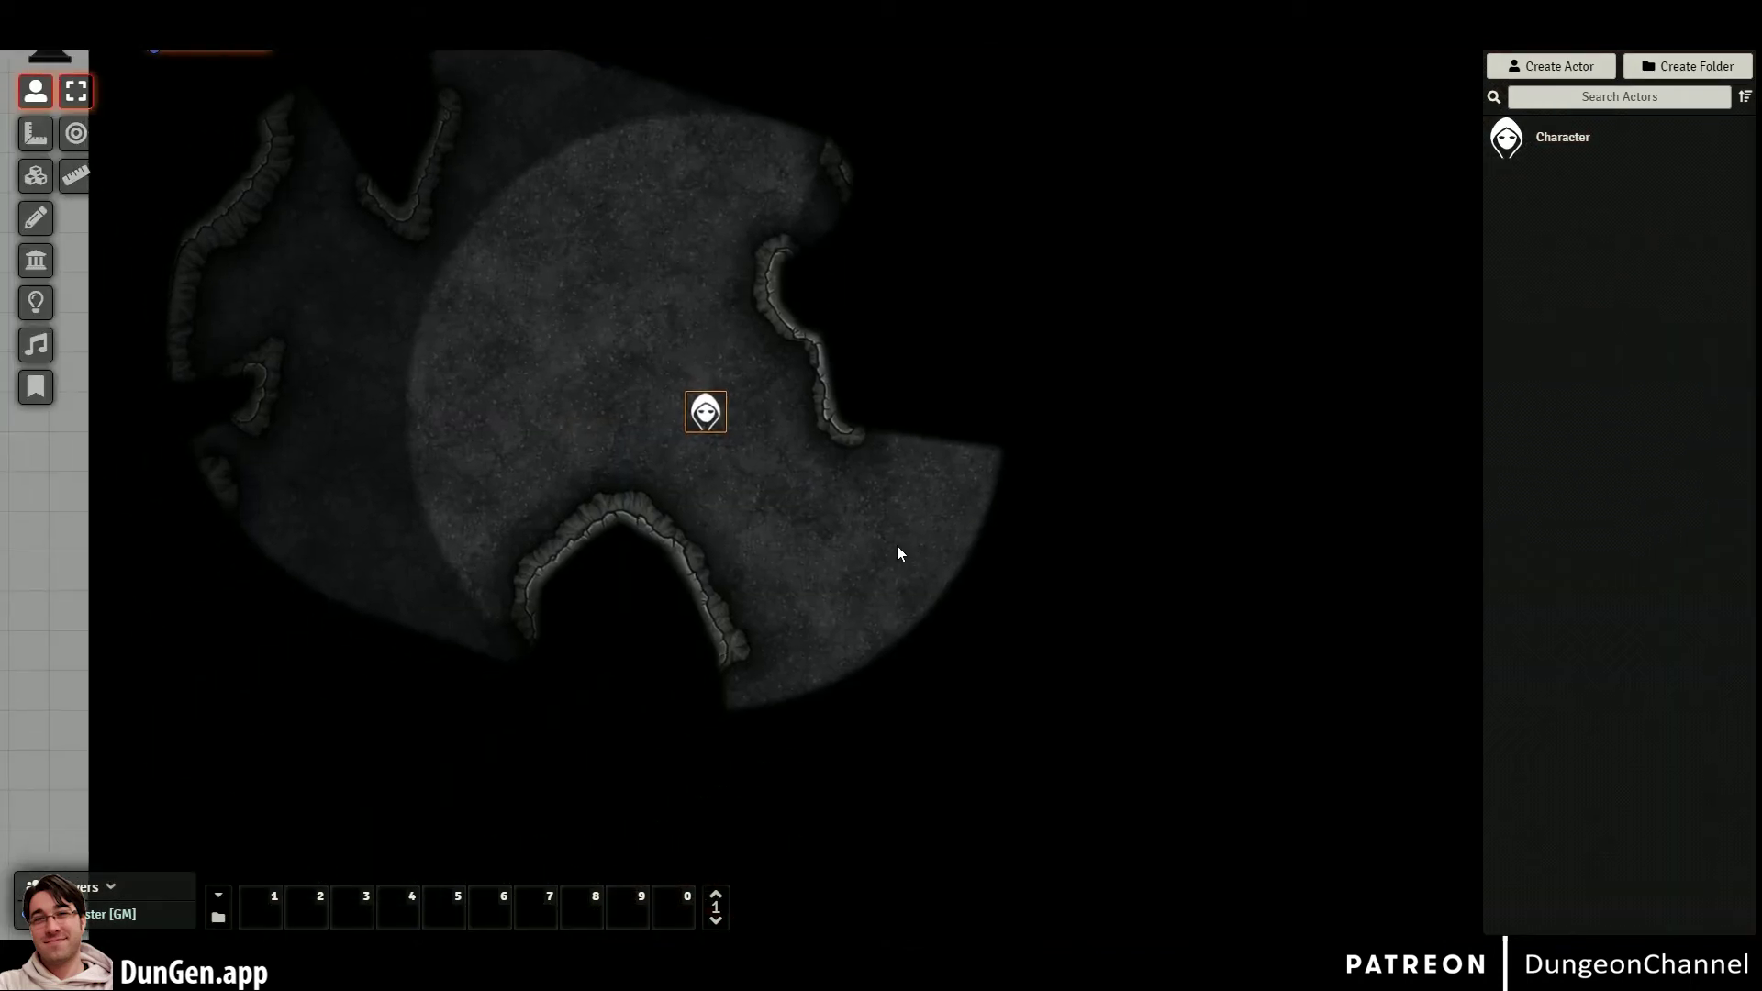
pyautogui.scroll(5, 898, 547)
pyautogui.moveTo(664, 397); pyautogui.dragTo(901, 618)
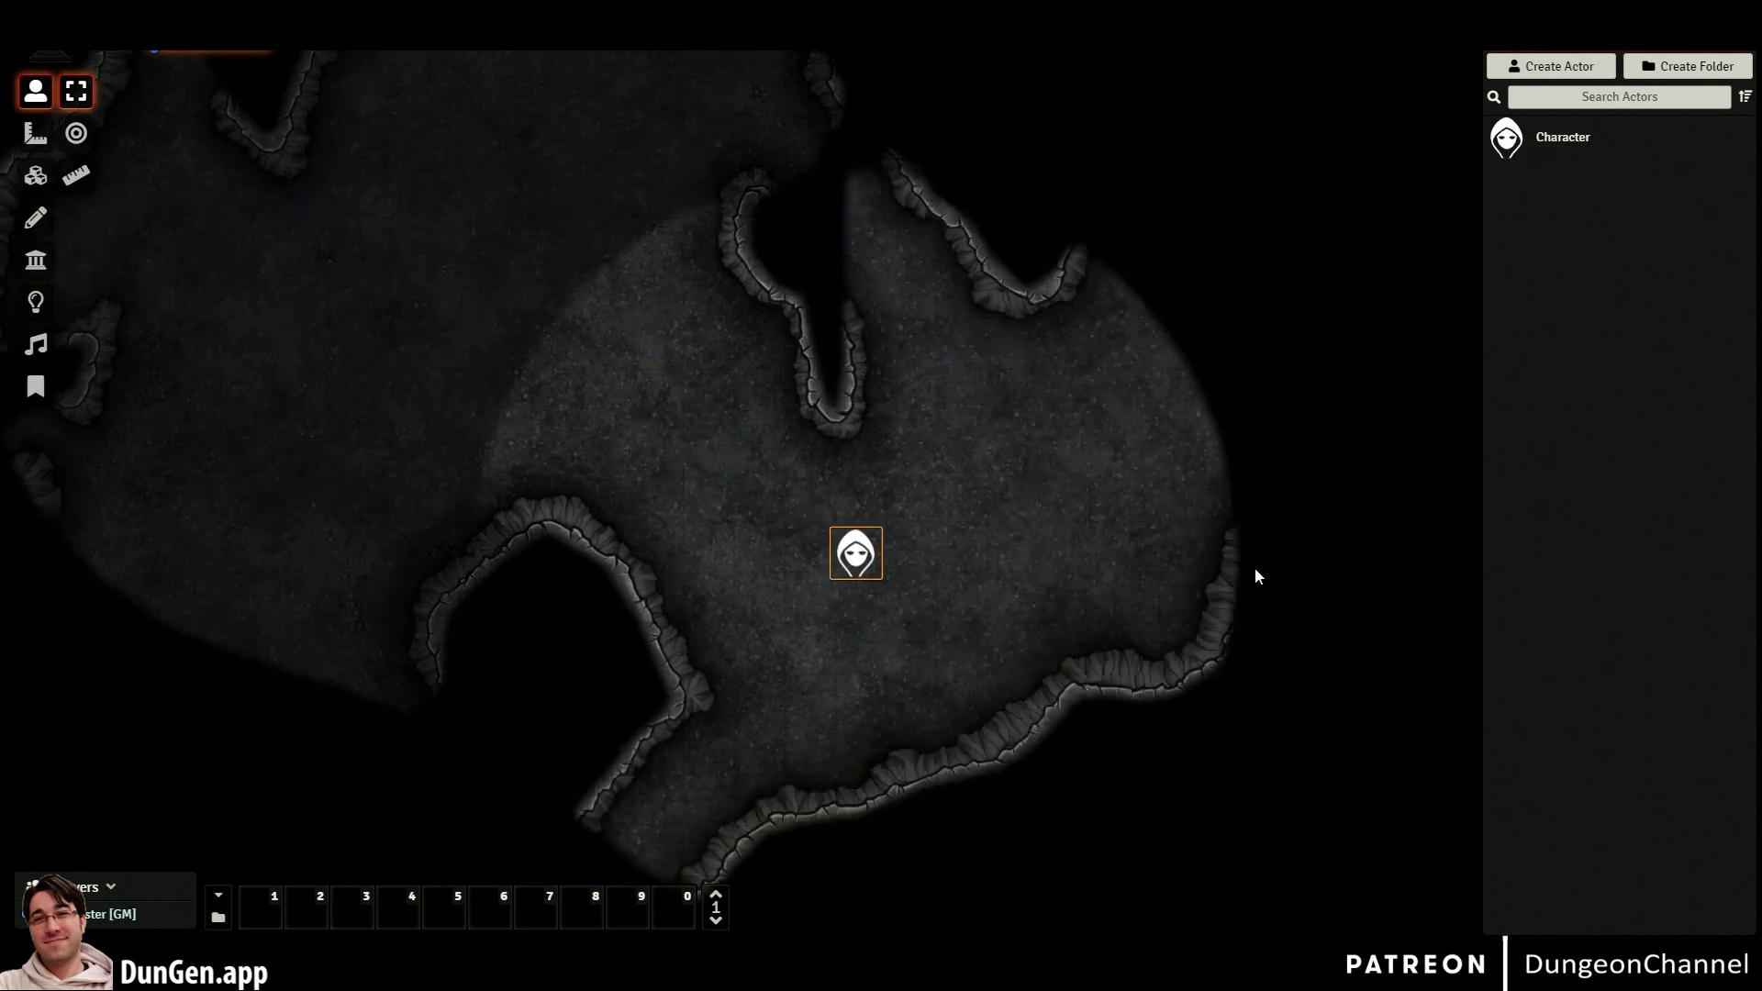
pyautogui.moveTo(1254, 569); pyautogui.dragTo(991, 681)
pyautogui.moveTo(608, 737); pyautogui.dragTo(939, 433)
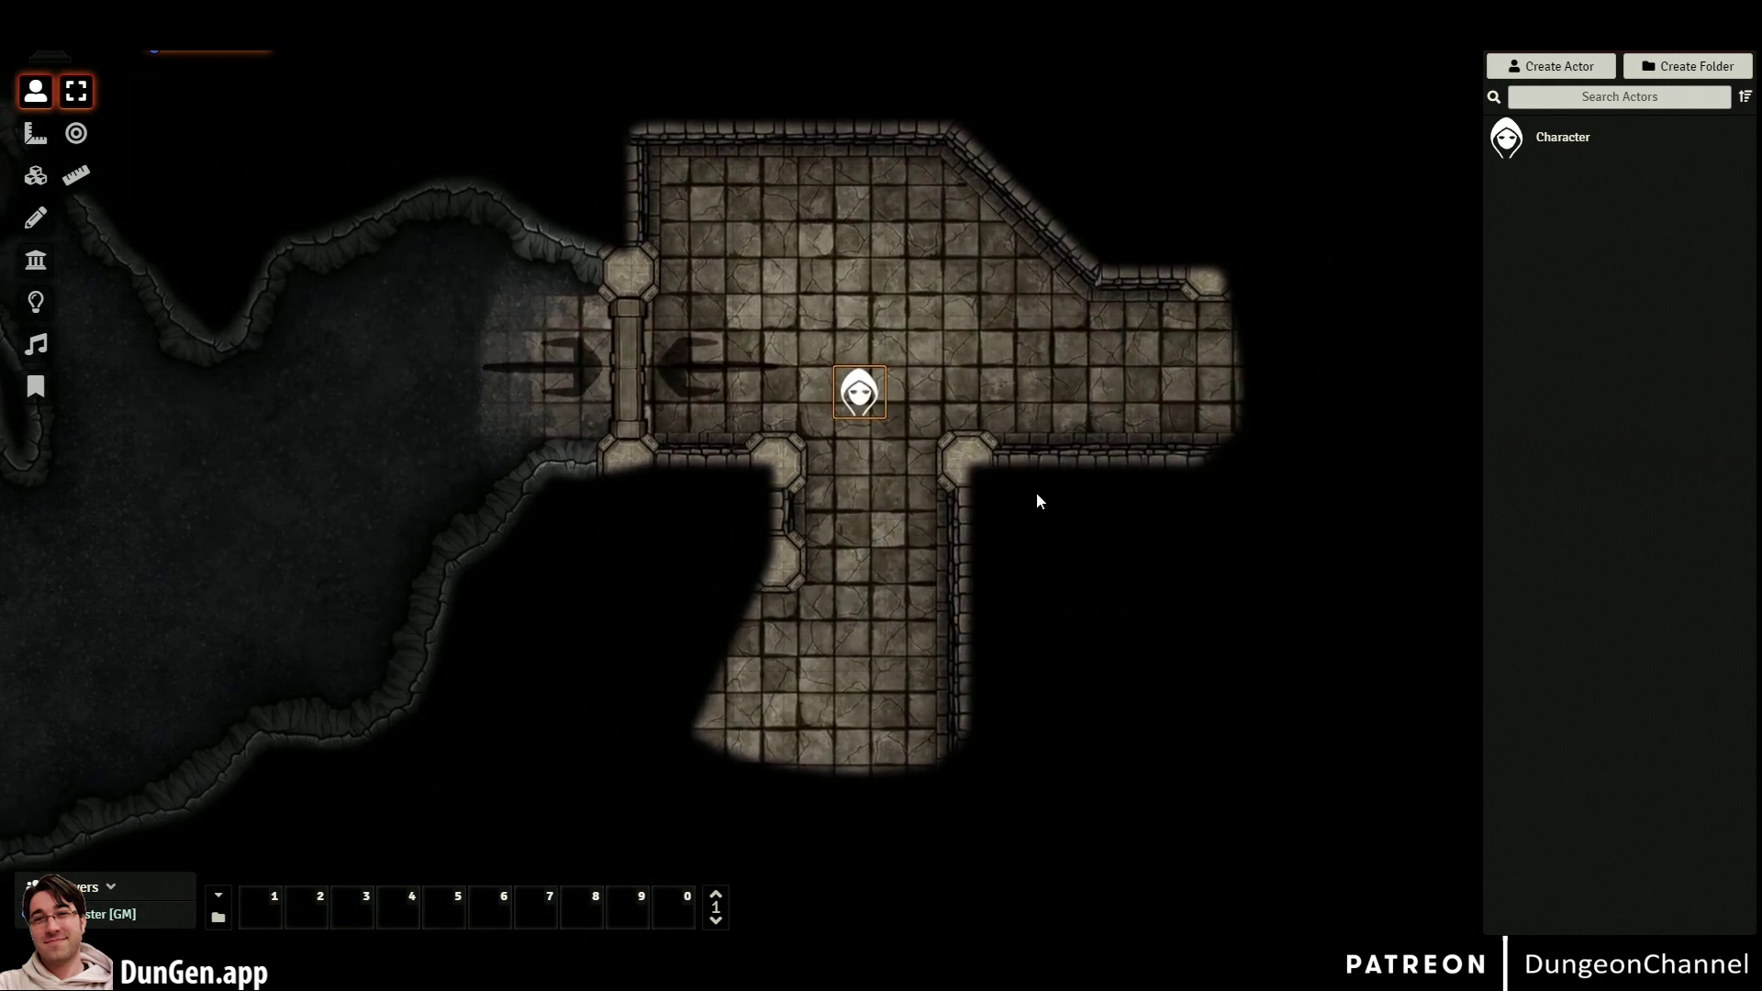